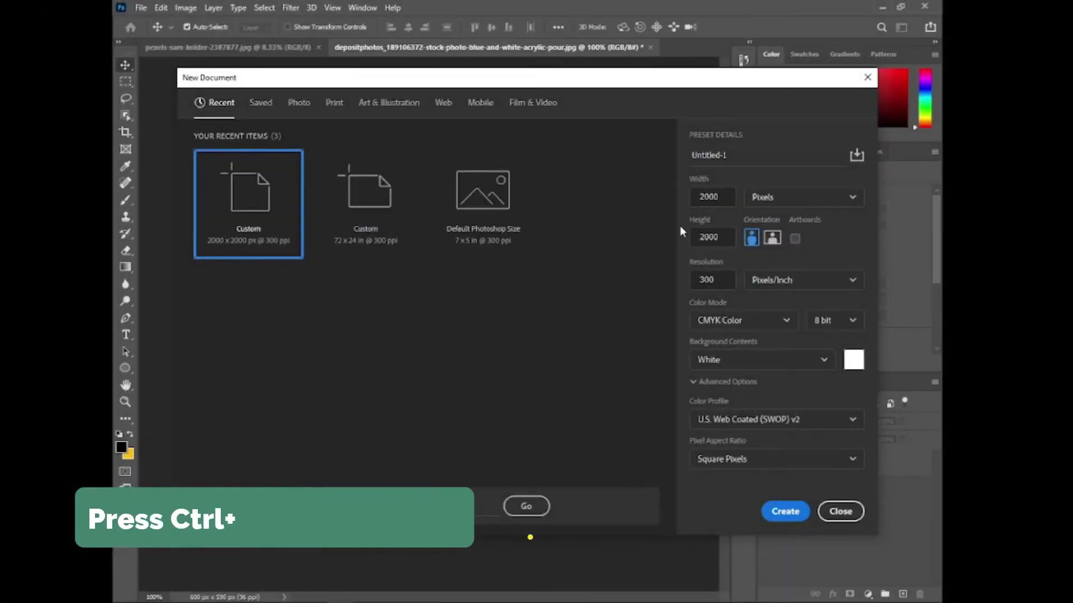
Create a 2000 × 2000 px document at 300 ppi in RGB Color
click(709, 237)
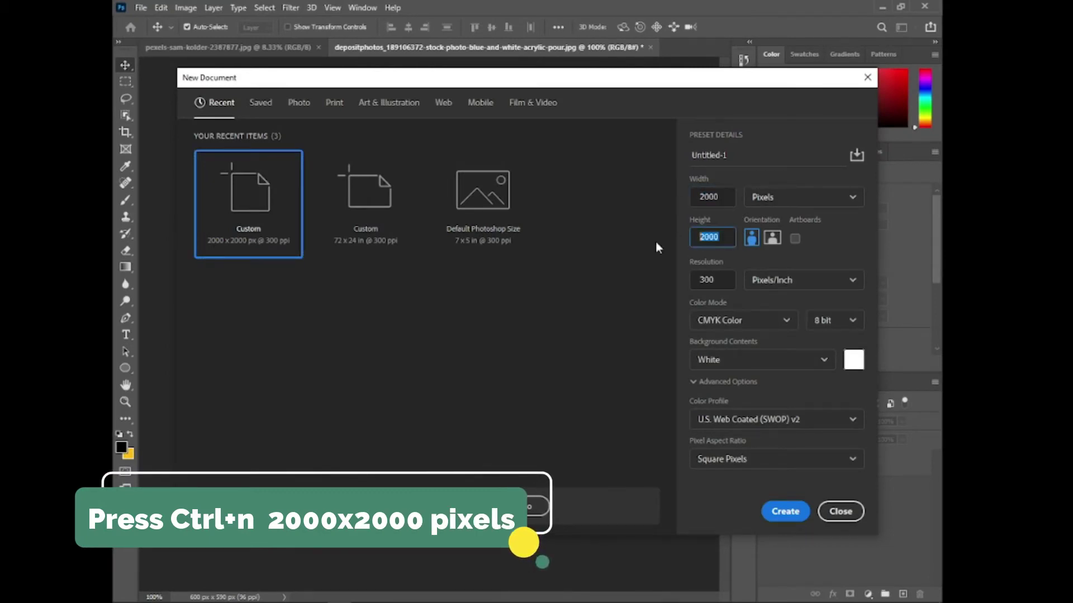
click(707, 280)
double_click(707, 279)
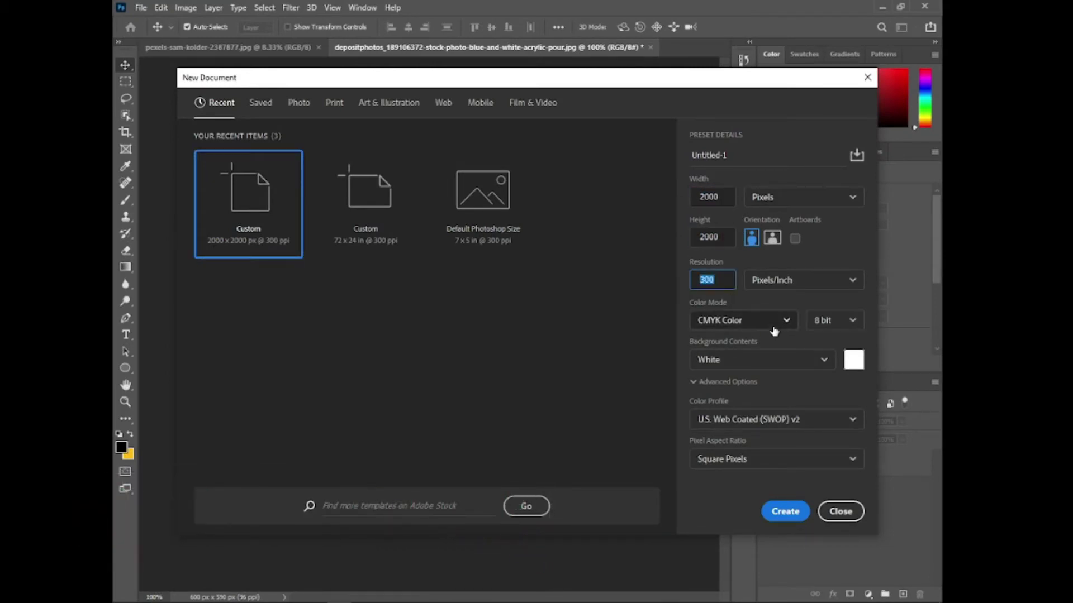
click(777, 324)
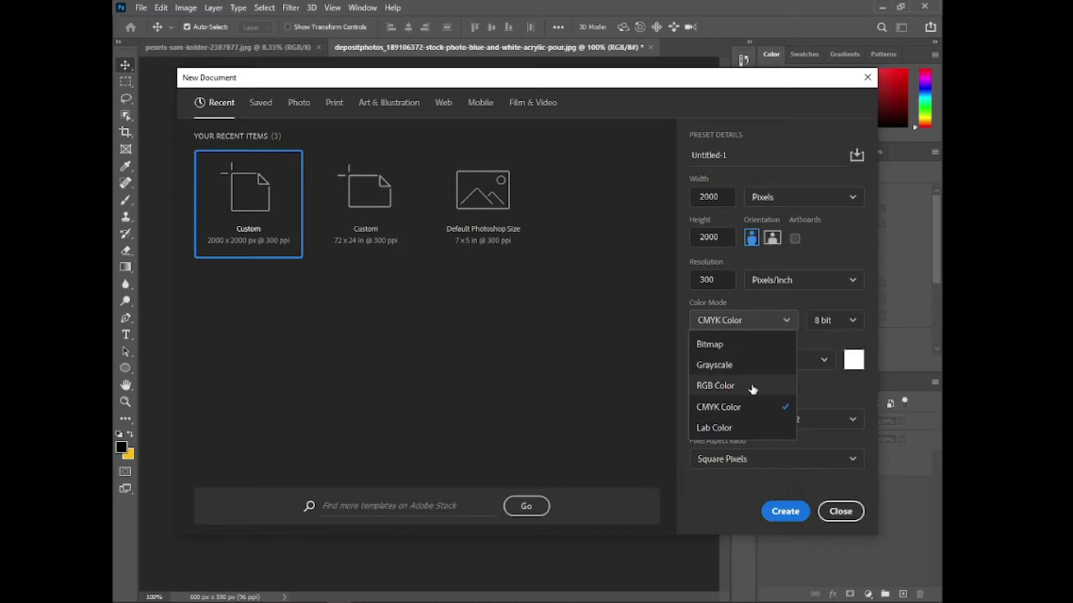
click(751, 385)
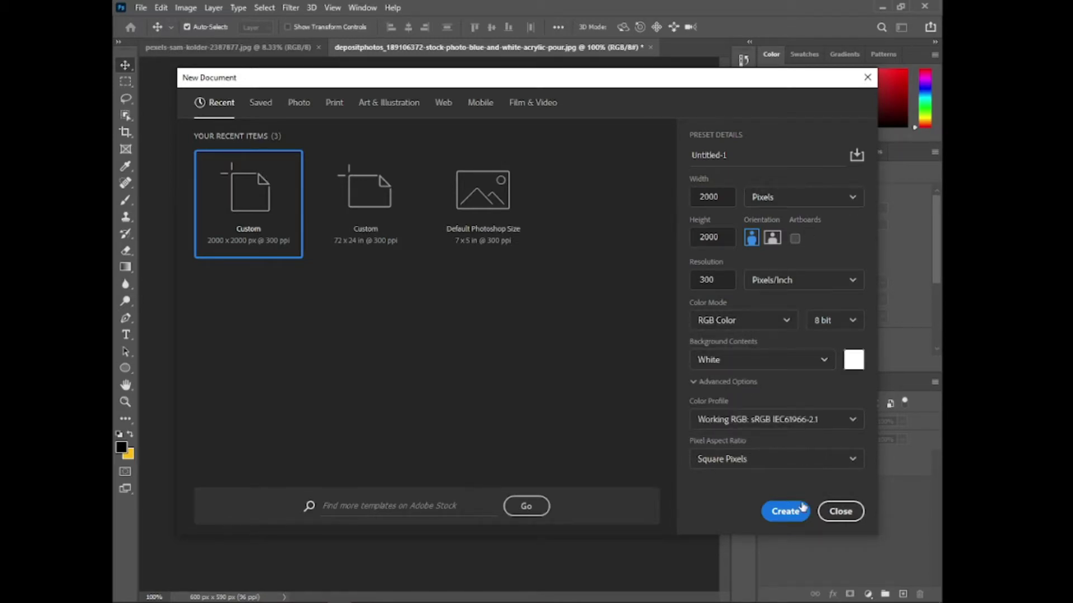
click(799, 511)
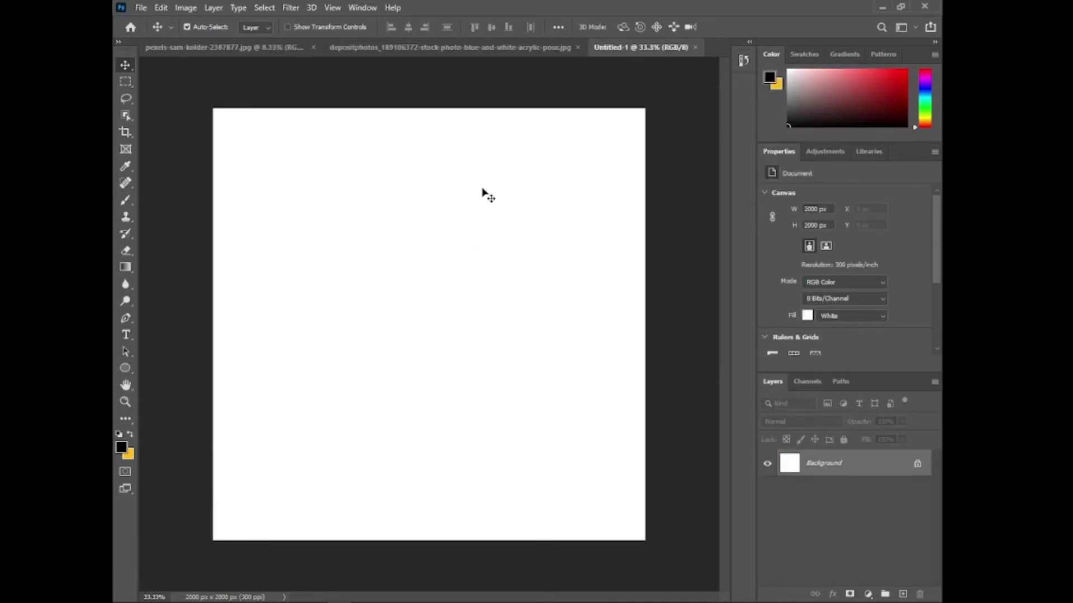
Drag the Milky Way photo into Untitled-1 and zoom out to see it whole
click(272, 48)
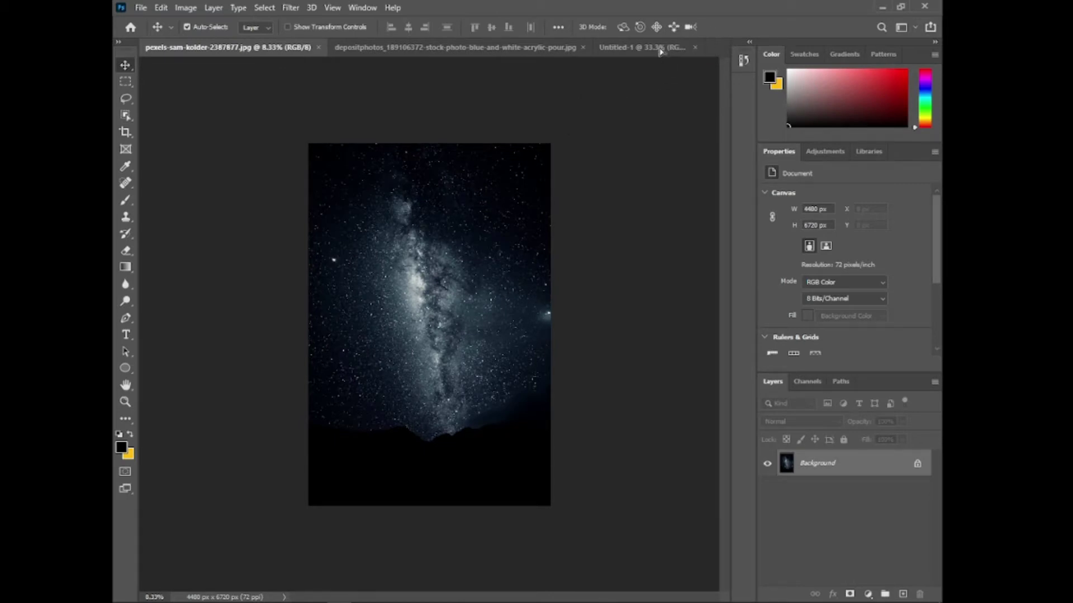
click(659, 48)
drag(548, 225, 492, 391)
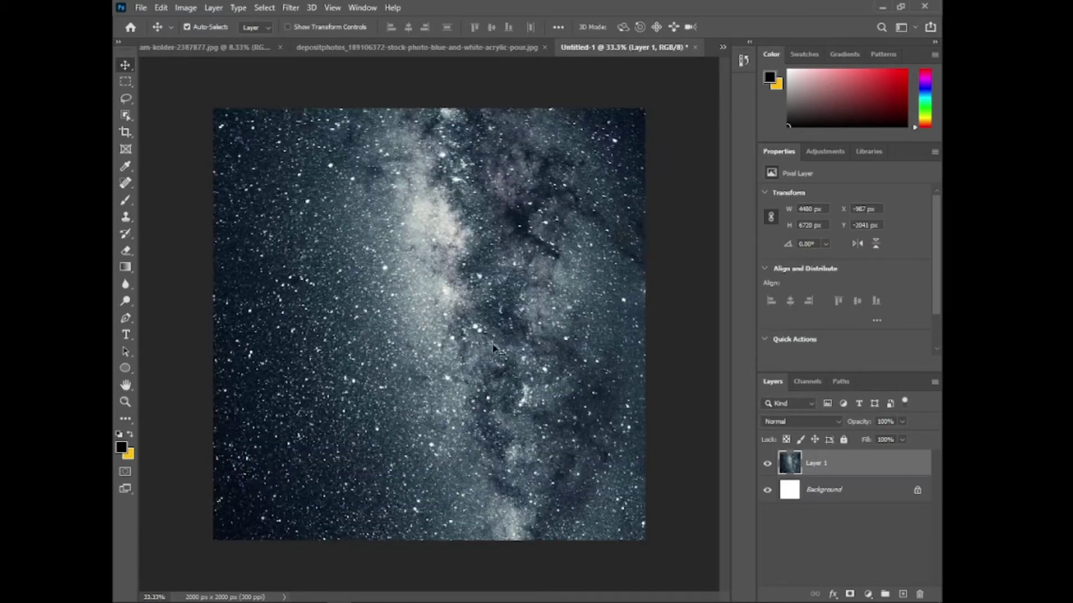
key(z)
alt+click(492, 339)
alt+click(491, 338)
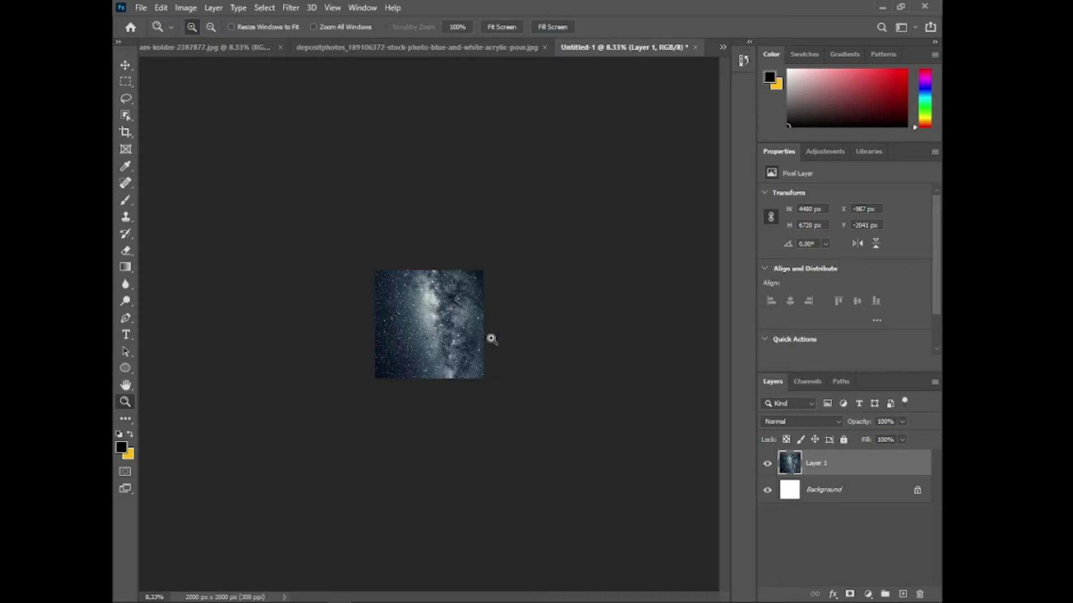
Rotate the star photo about 32° and enlarge it to cover the canvas
key(ctrl+t)
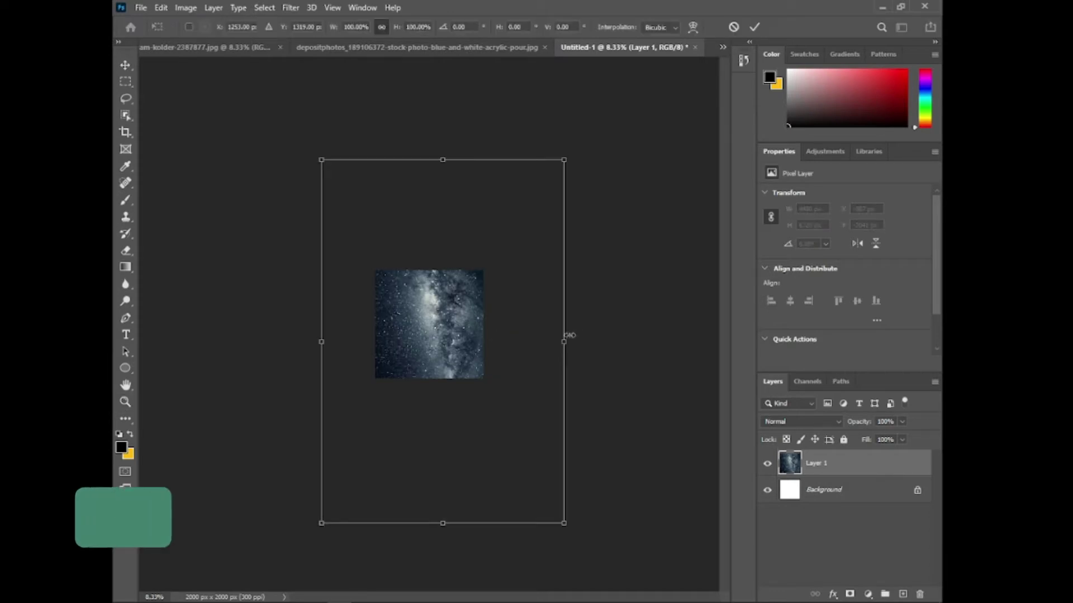
drag(566, 341, 513, 342)
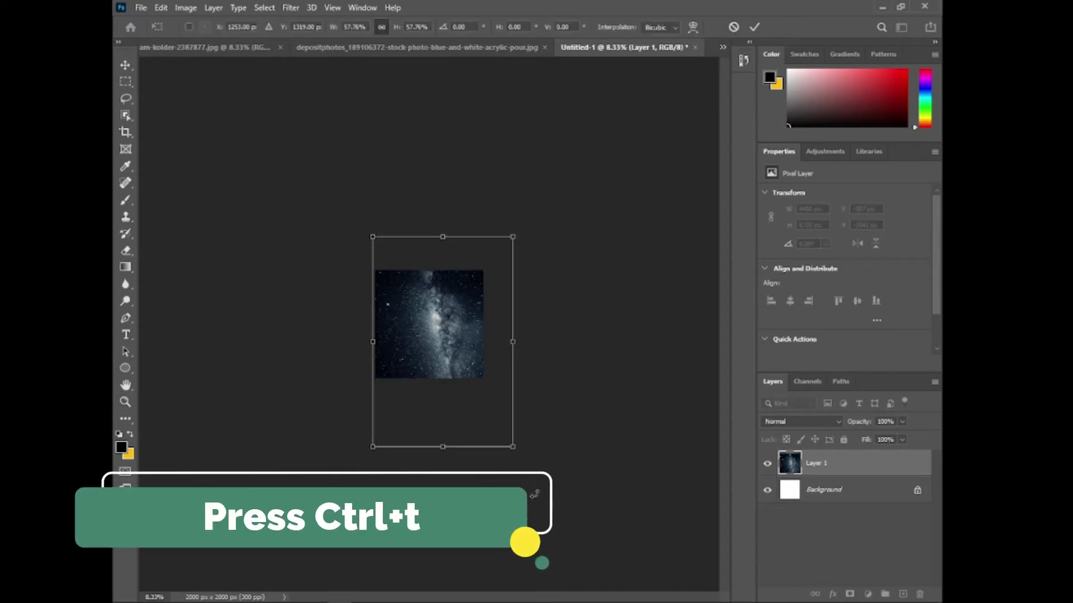
drag(535, 494, 442, 497)
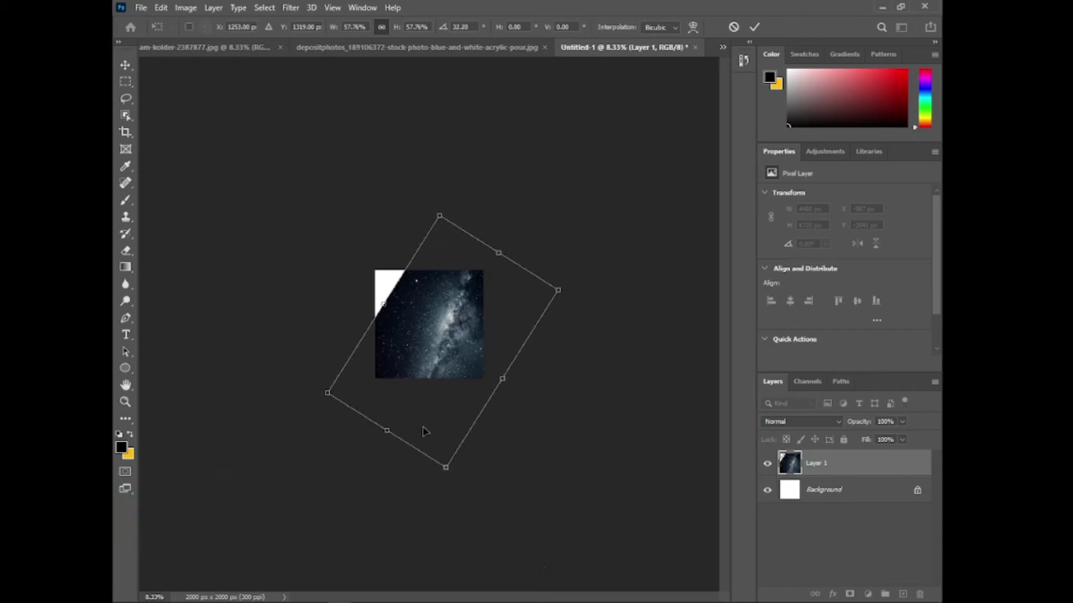
drag(423, 431, 406, 401)
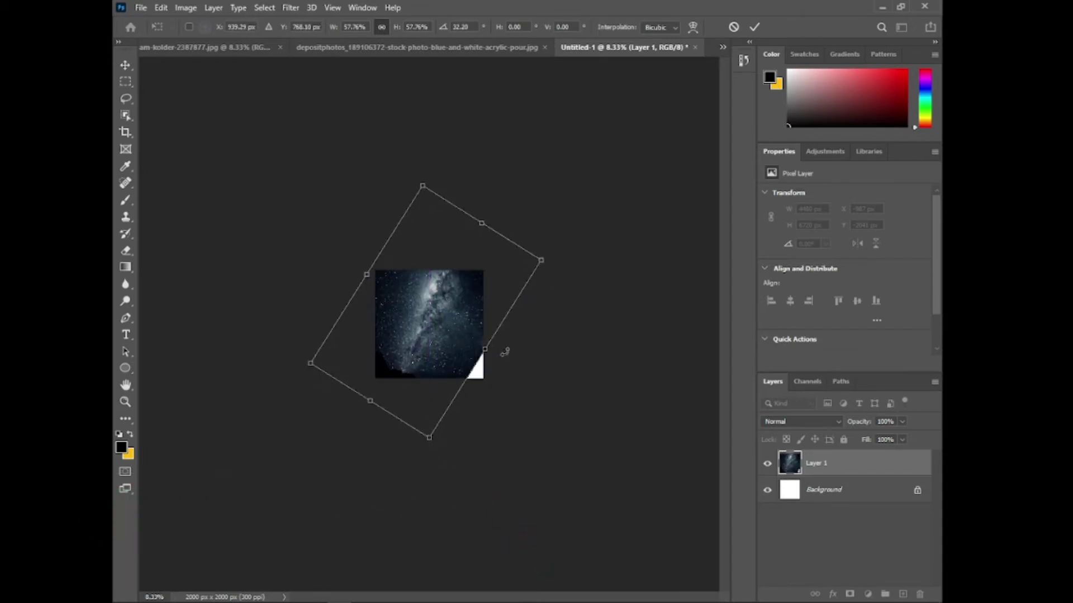
mouse_move(487, 352)
mouse_down()
mouse_move(497, 358)
mouse_move(446, 387)
mouse_up()
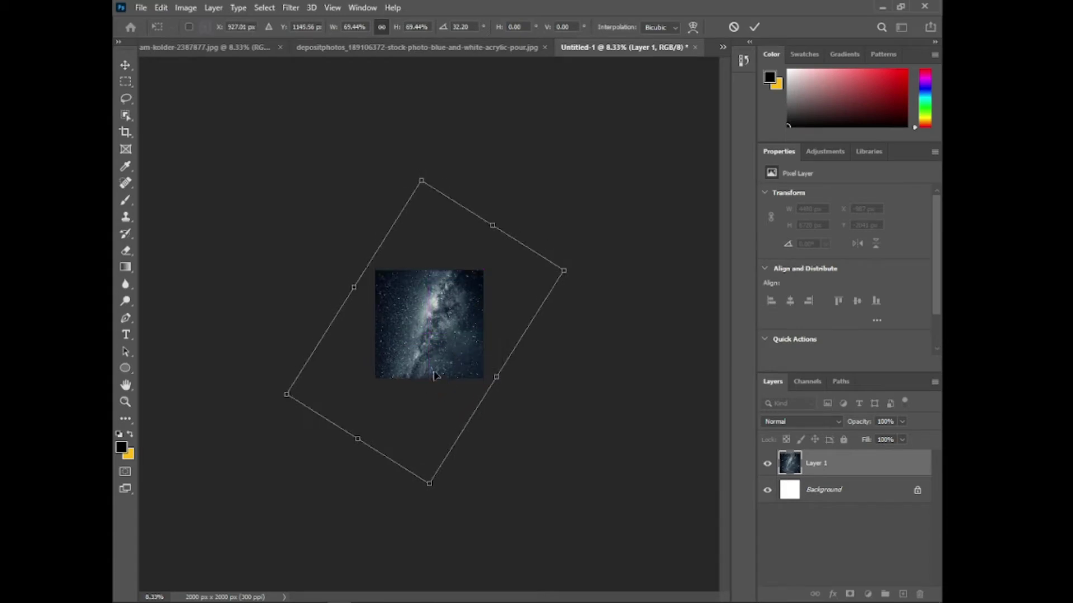
key(ctrl+space)
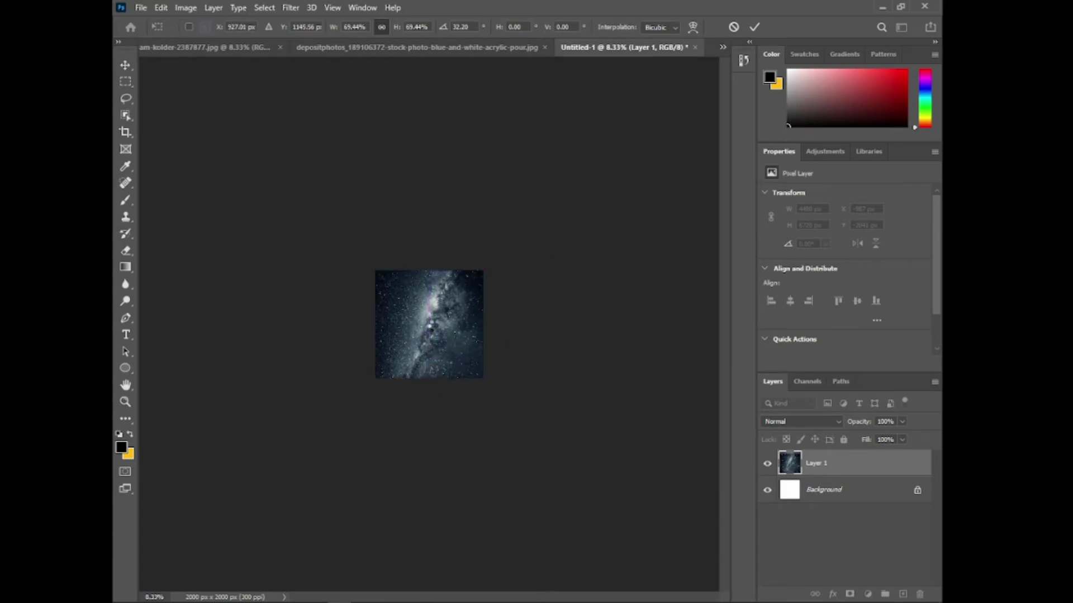
key(Return)
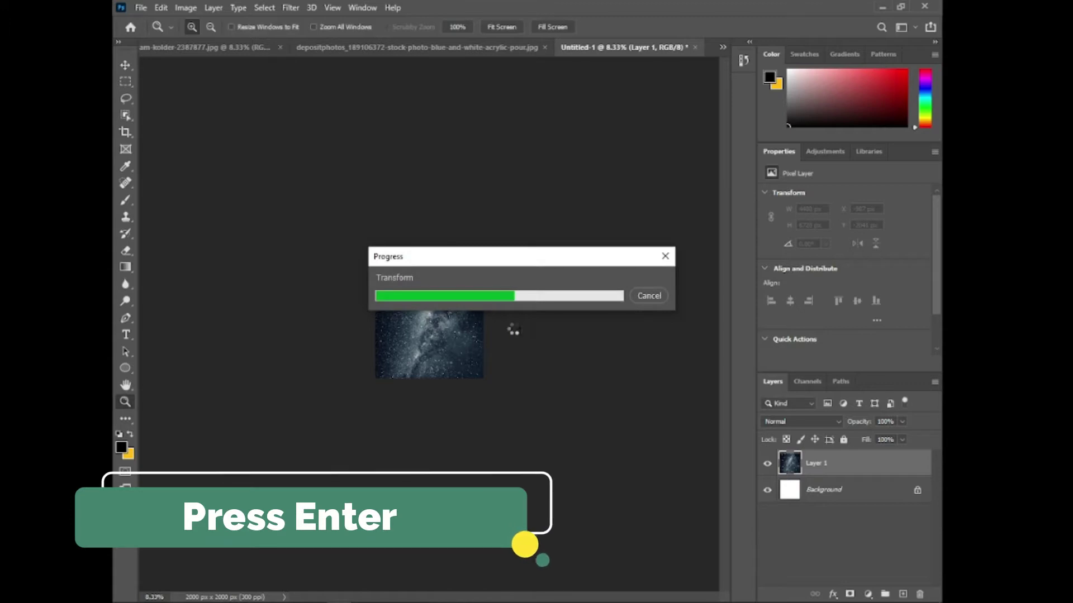
Lock the star photo layer and check the whole canvas
click(843, 440)
drag(376, 271, 507, 382)
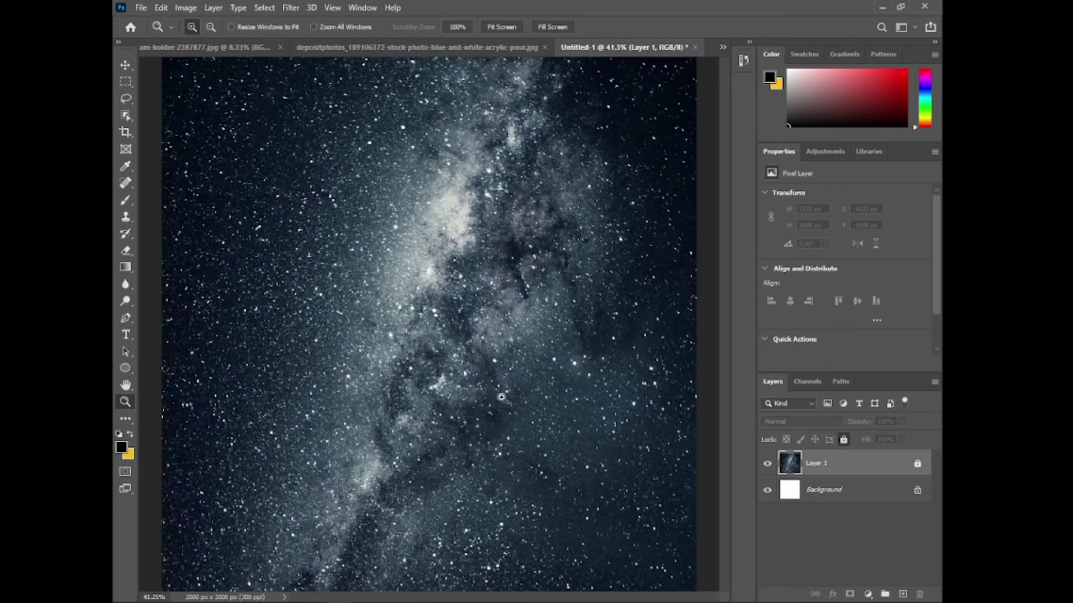
alt+click(487, 387)
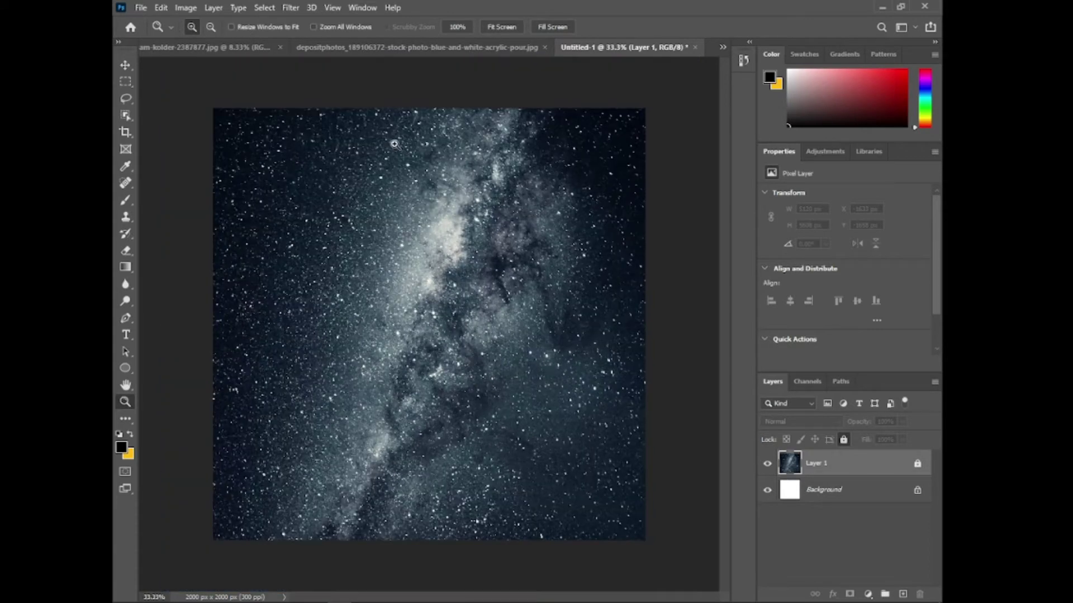
click(401, 47)
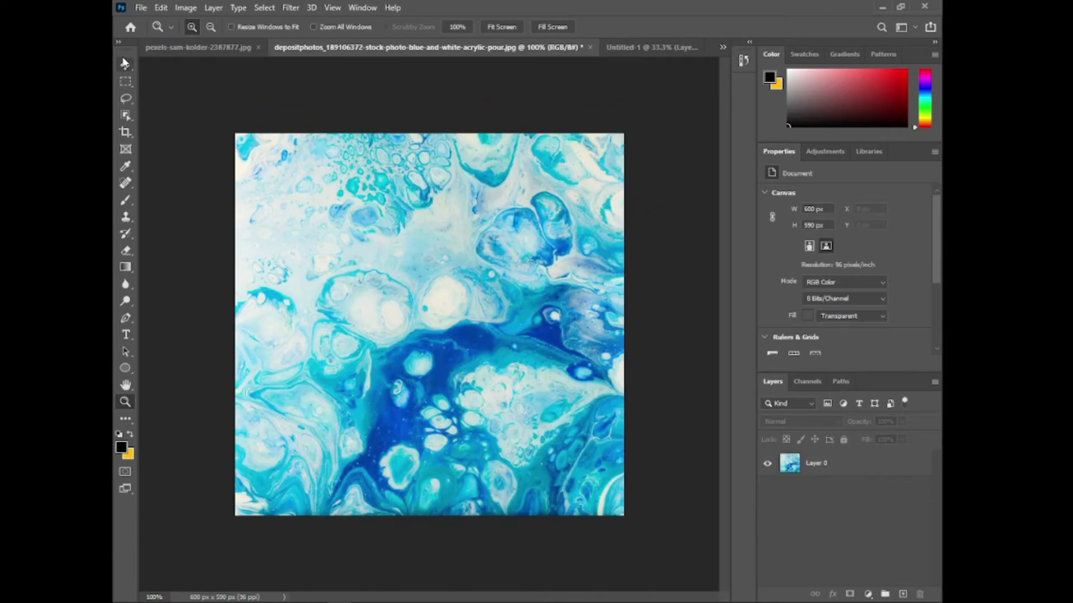
Draw a large circular Elliptical Marquee selection over the acrylic pour's centre
click(127, 82)
right_click(126, 85)
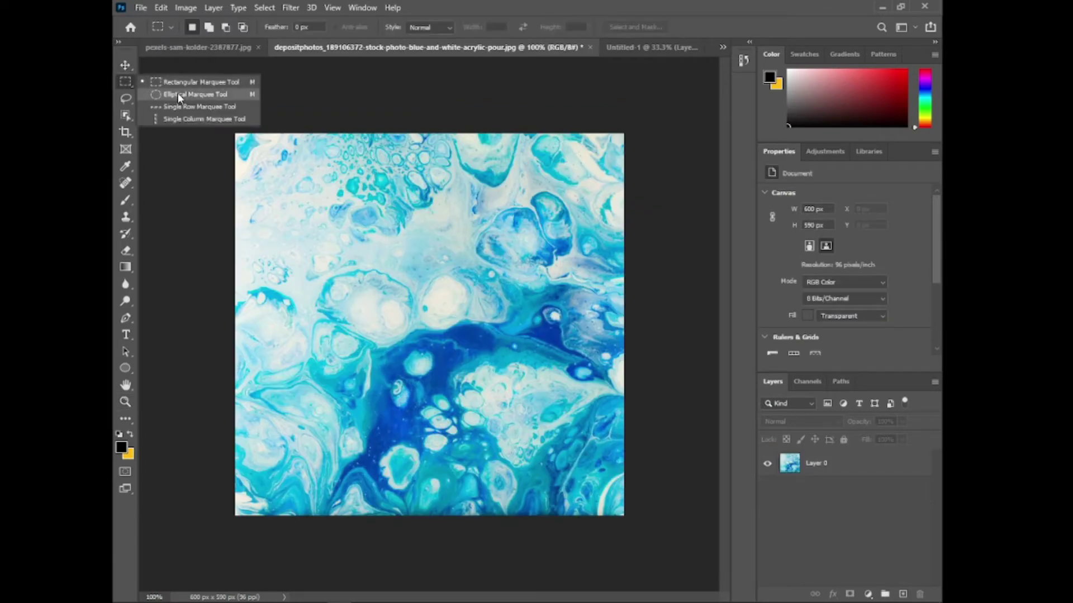
click(178, 94)
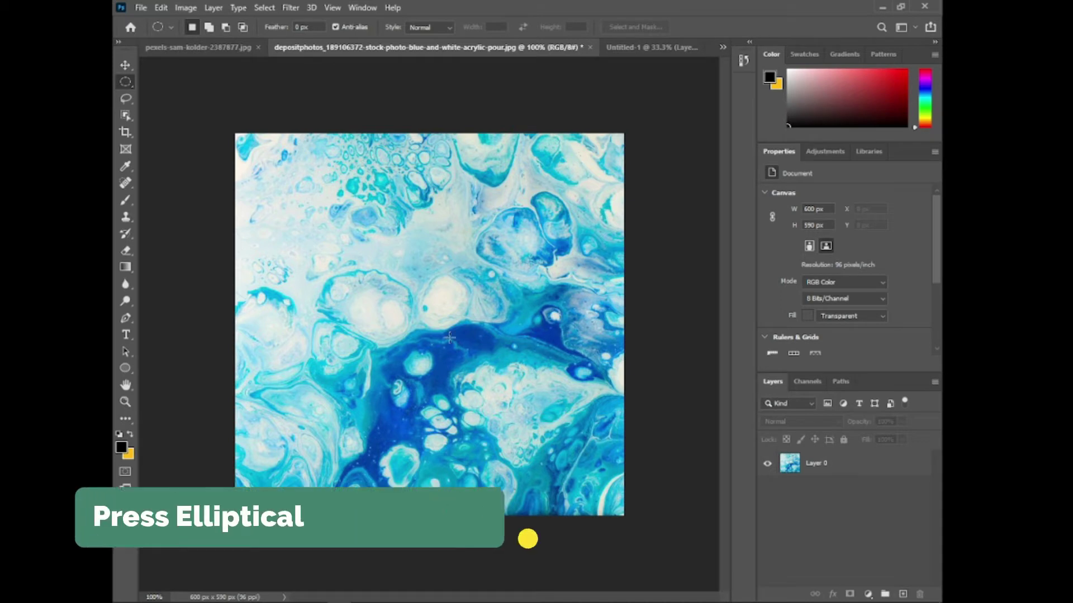
drag(426, 312, 268, 145)
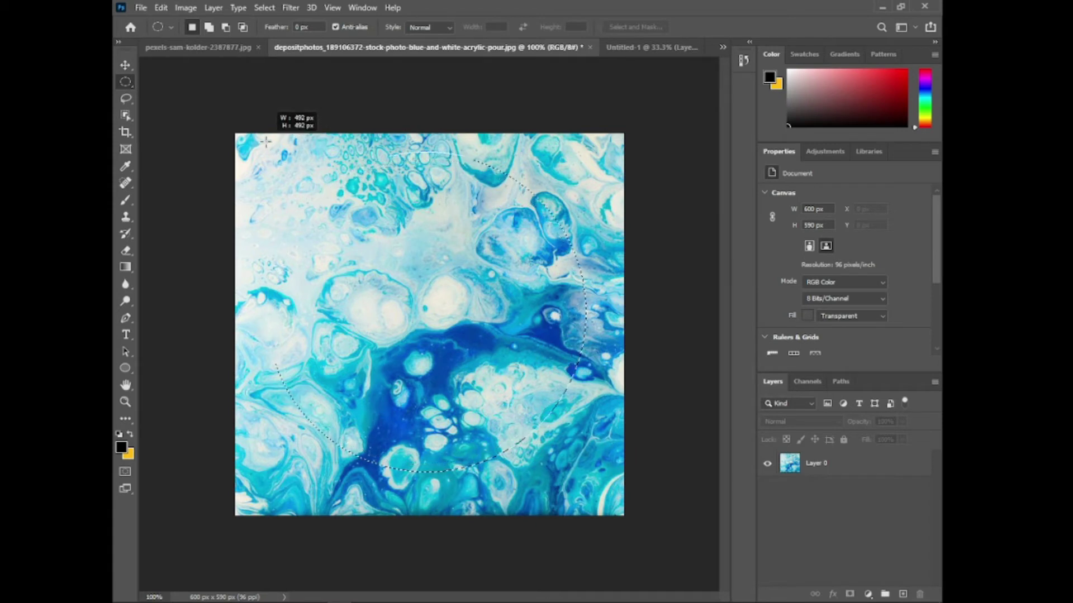
drag(269, 145, 265, 150)
drag(444, 300, 453, 316)
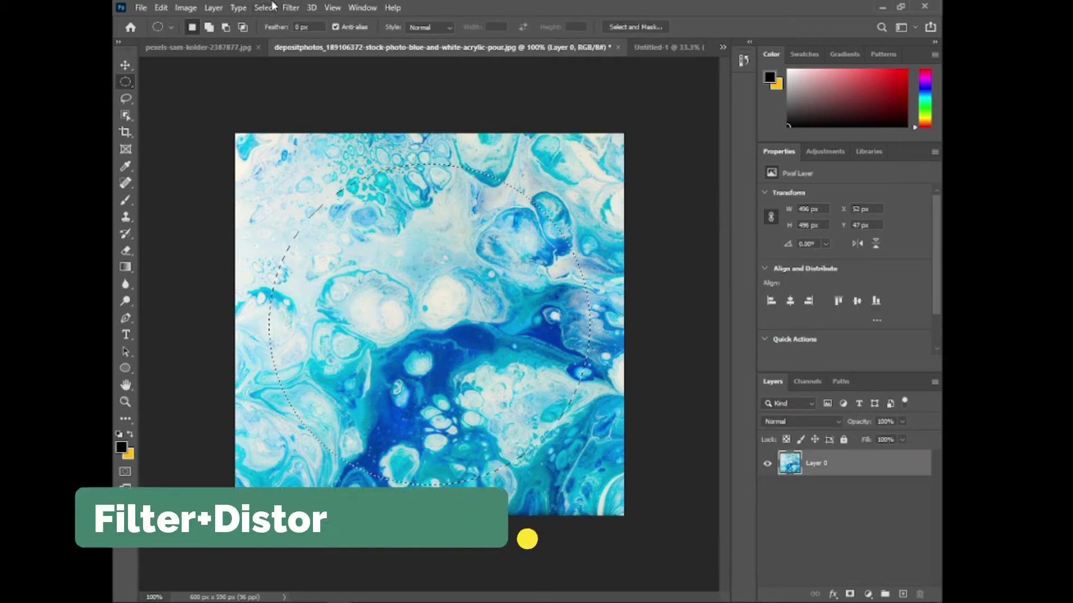
click(289, 8)
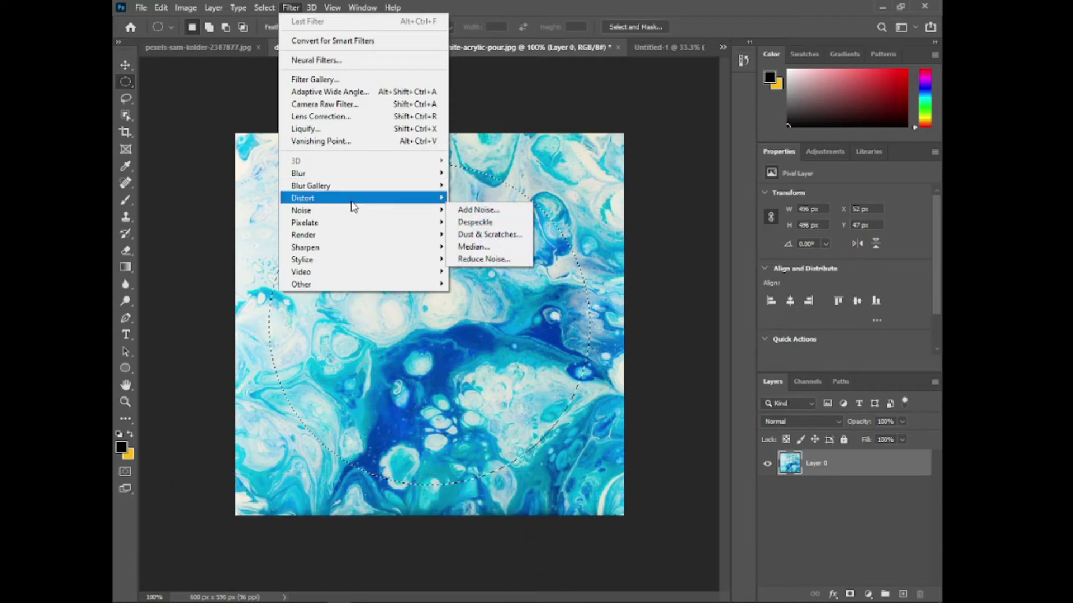
mouse_move(302, 198)
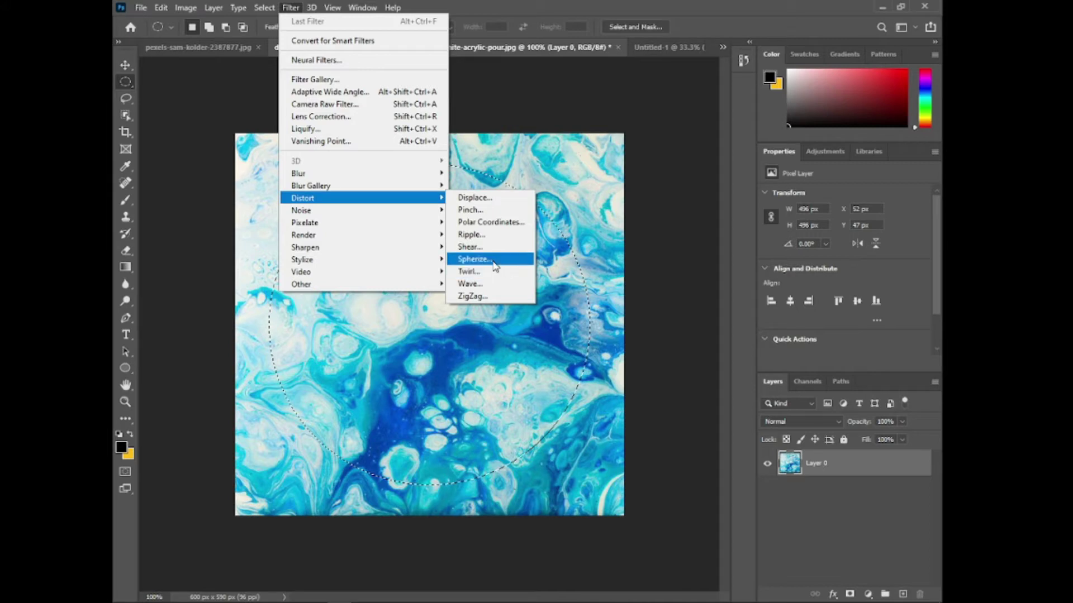
Apply a 100% Spherize inside the circle and copy it to a new layer
click(494, 265)
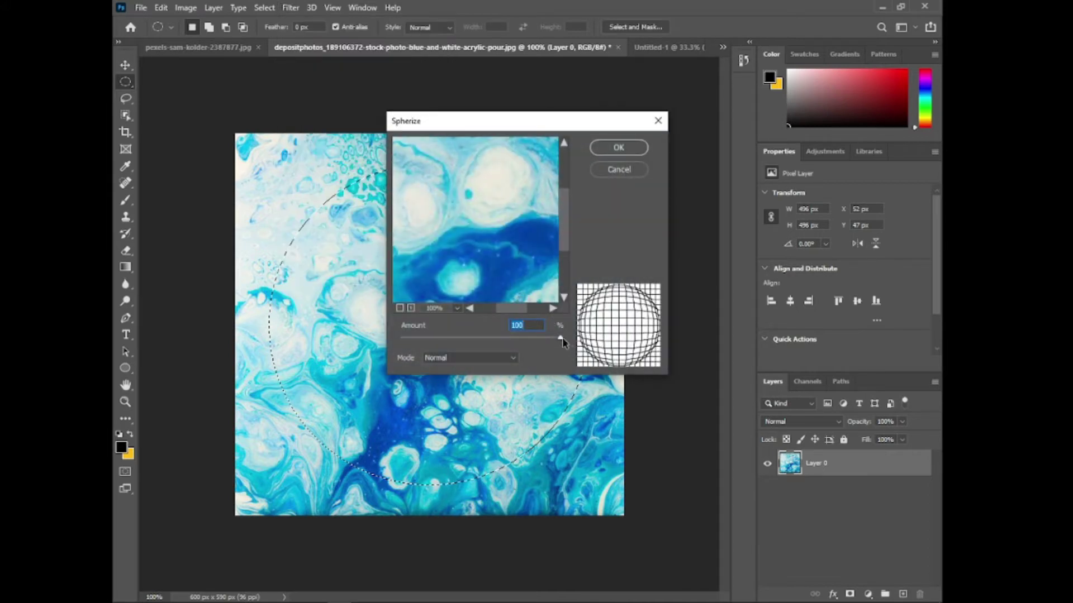
mouse_move(560, 338)
mouse_down()
mouse_move(512, 337)
mouse_move(560, 337)
mouse_up()
click(619, 148)
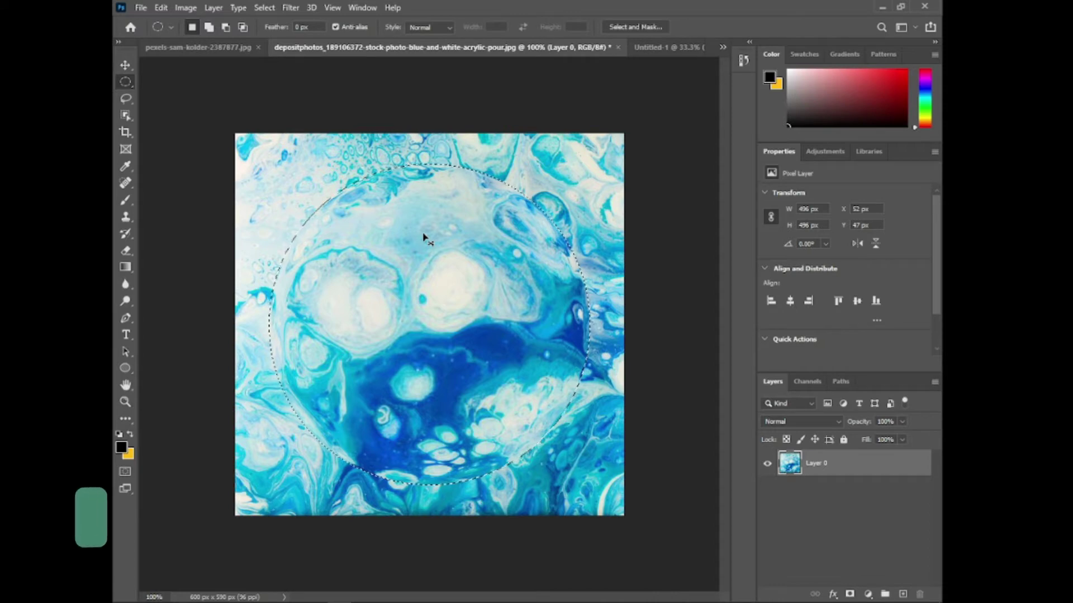
key(ctrl+j)
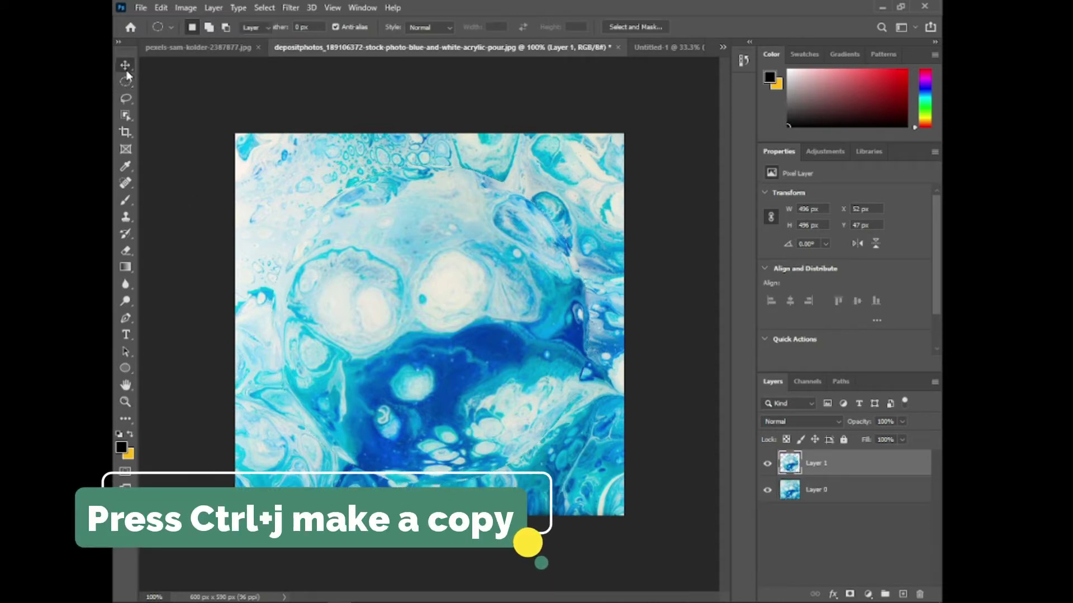
Move the marble disc into Untitled-1 and scale it up to about 1180 px, centred
key(v)
mouse_move(479, 276)
mouse_down()
mouse_move(386, 90)
mouse_move(306, 51)
mouse_up()
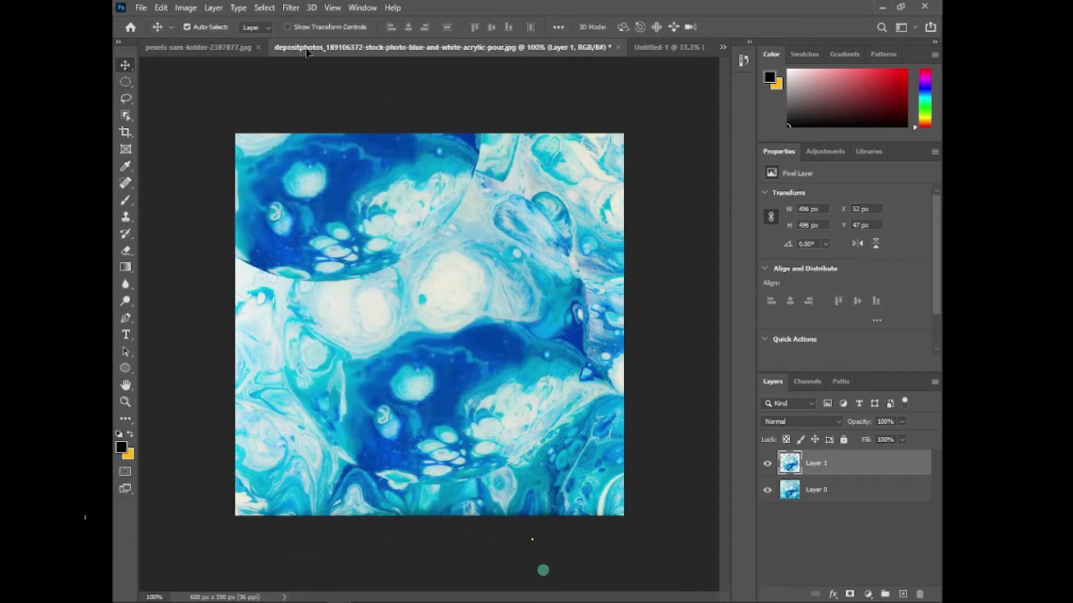
drag(217, 51, 287, 98)
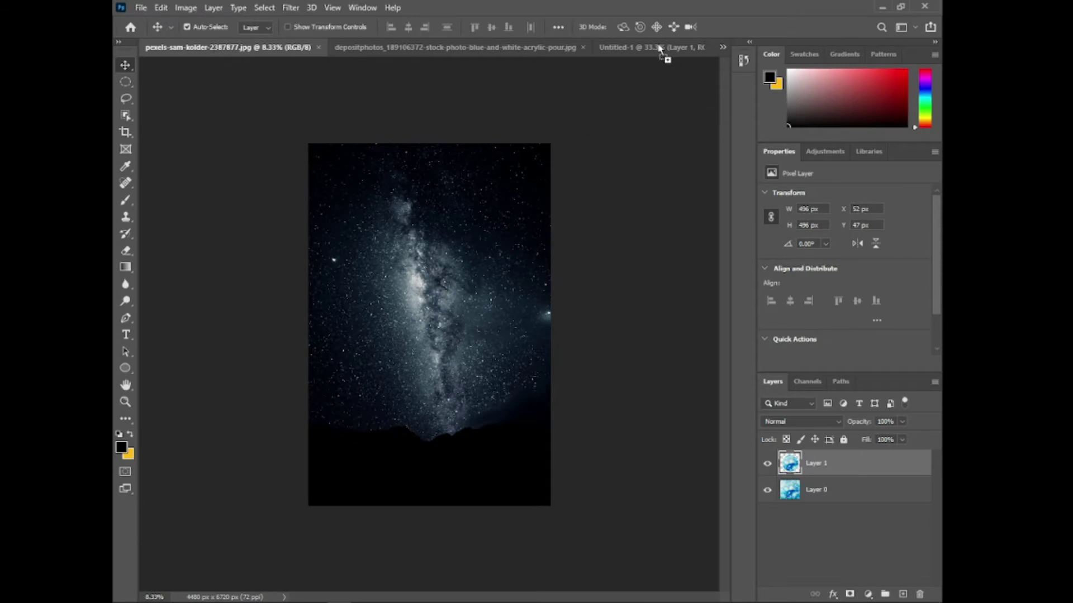
mouse_move(659, 49)
mouse_down()
mouse_move(456, 334)
mouse_move(439, 334)
mouse_up()
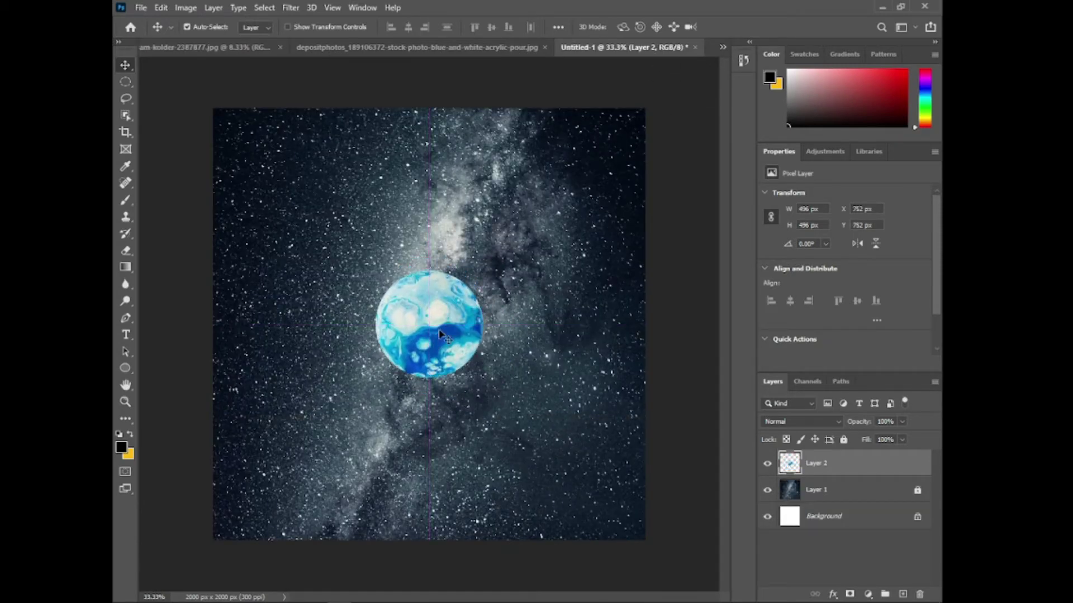
key(ctrl+t)
drag(486, 331, 558, 326)
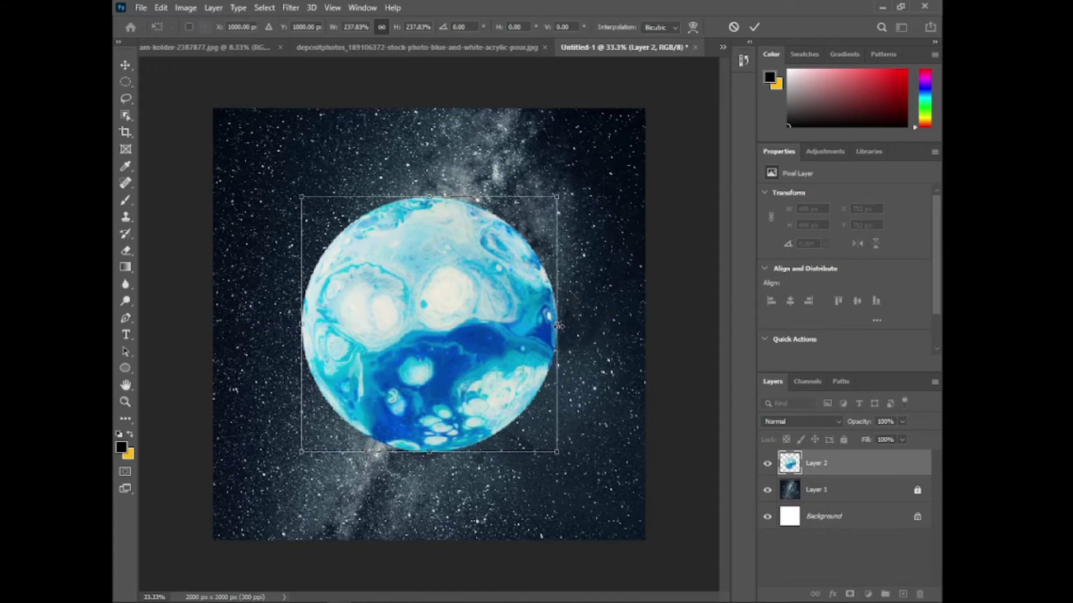
key(Return)
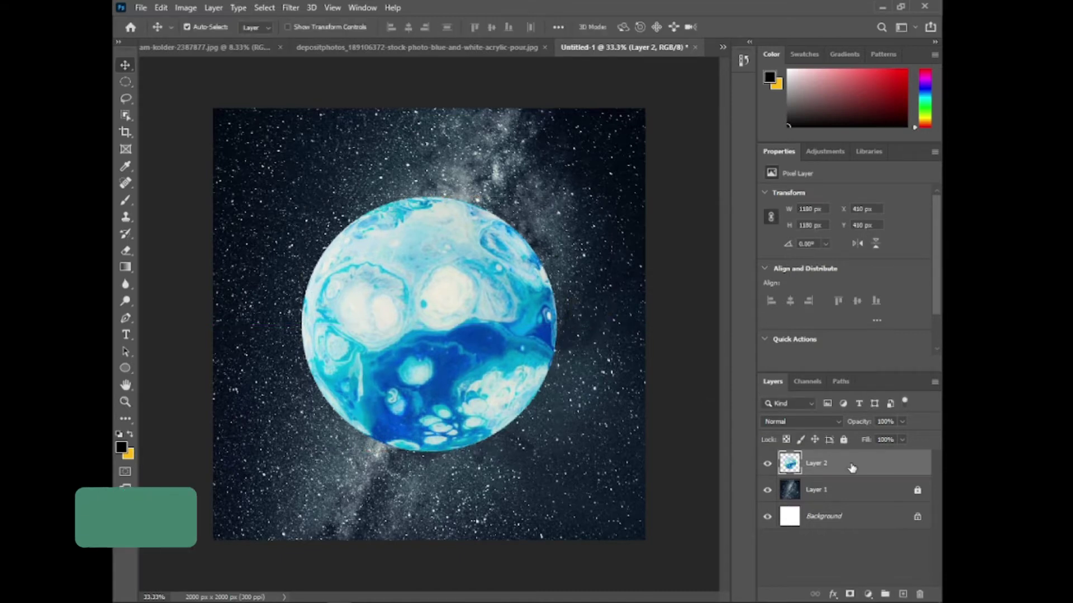
Convert the planet Layer 2 to an embedded smart object
right_click(838, 467)
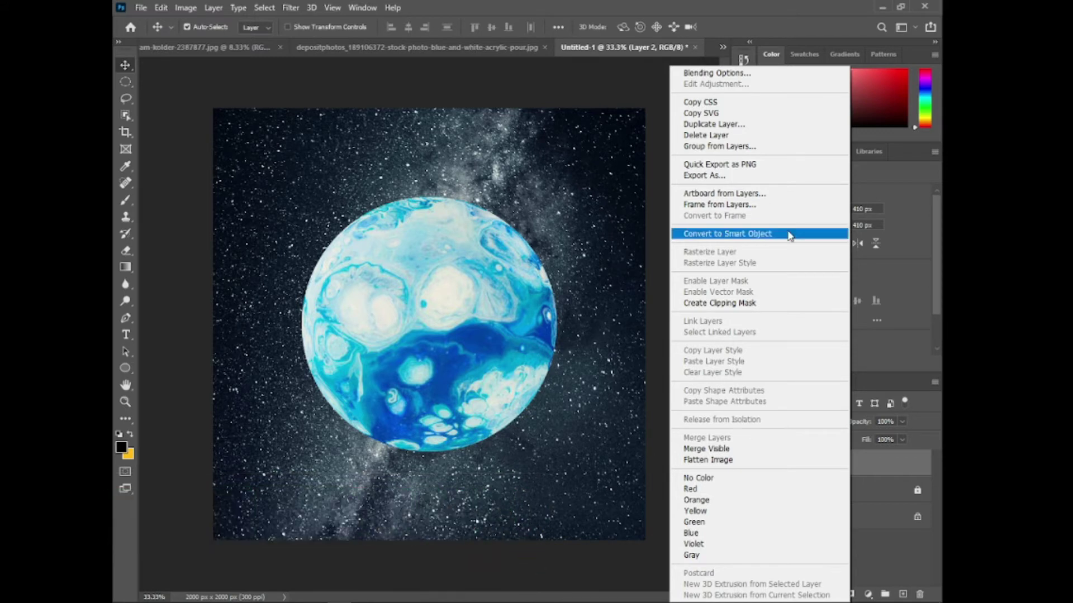
click(789, 234)
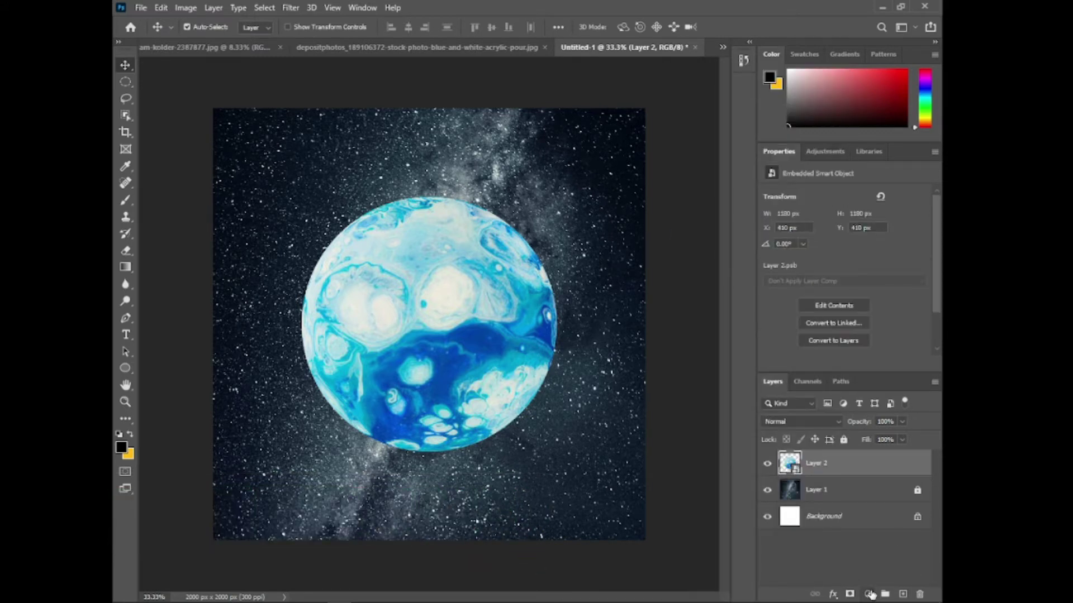
click(869, 593)
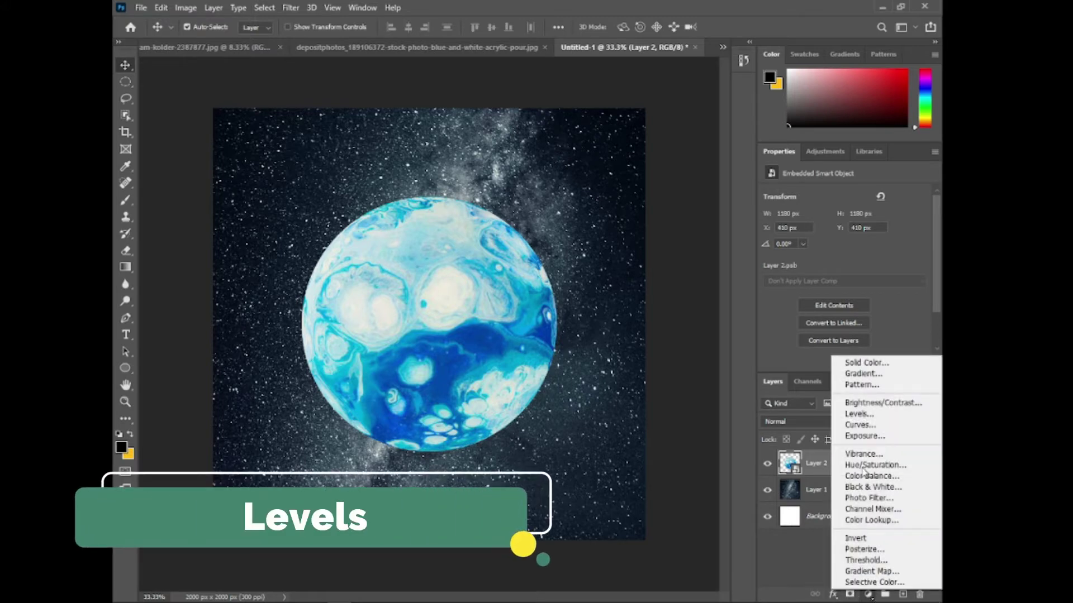
Add a Levels layer clipped to the planet, darkening it to output white 34
click(891, 423)
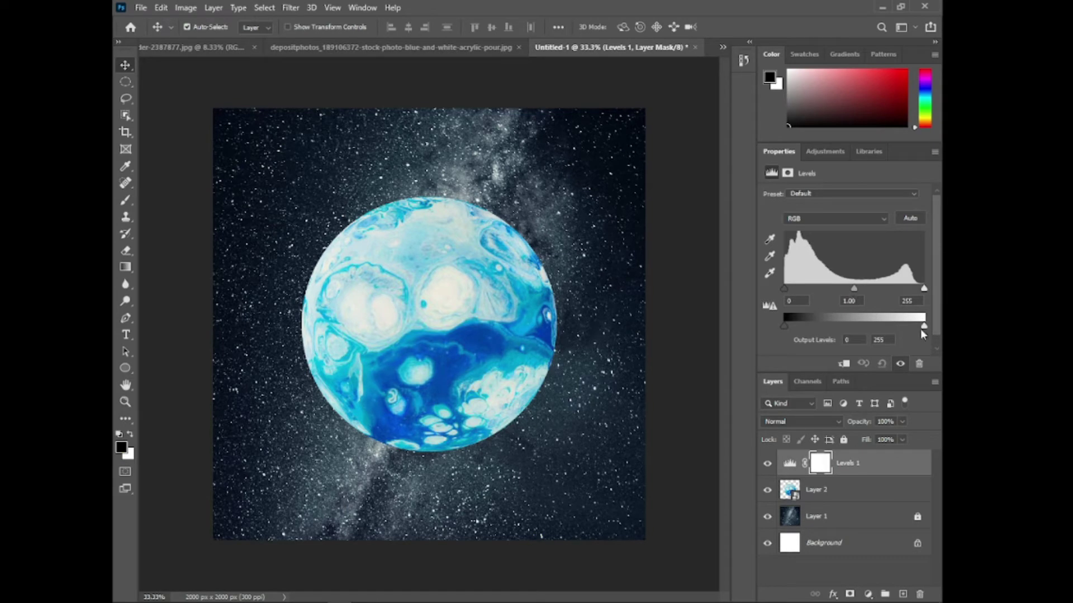
drag(923, 329, 848, 334)
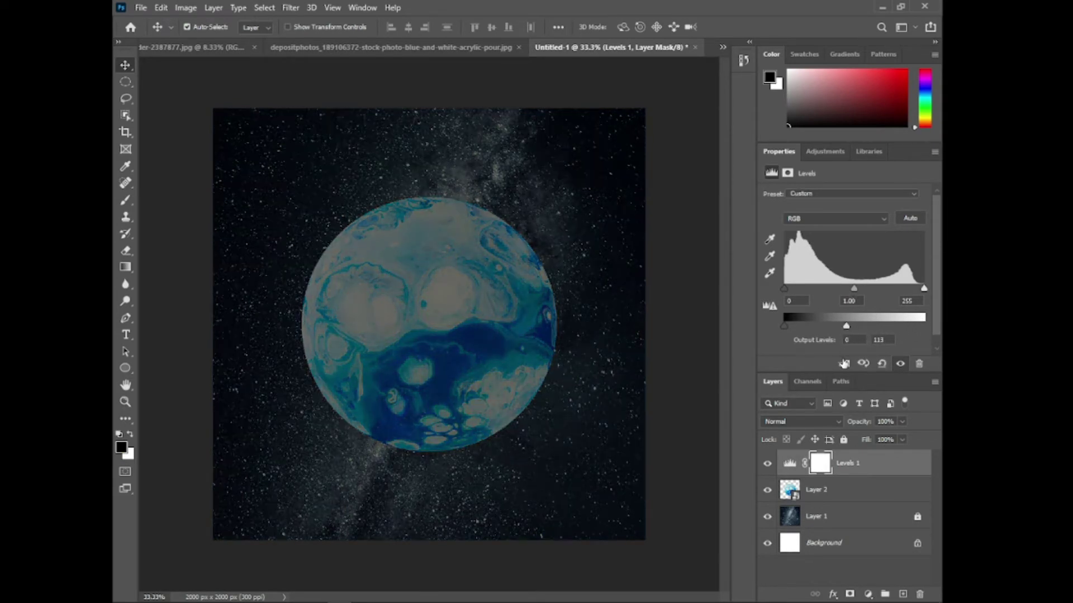
click(844, 363)
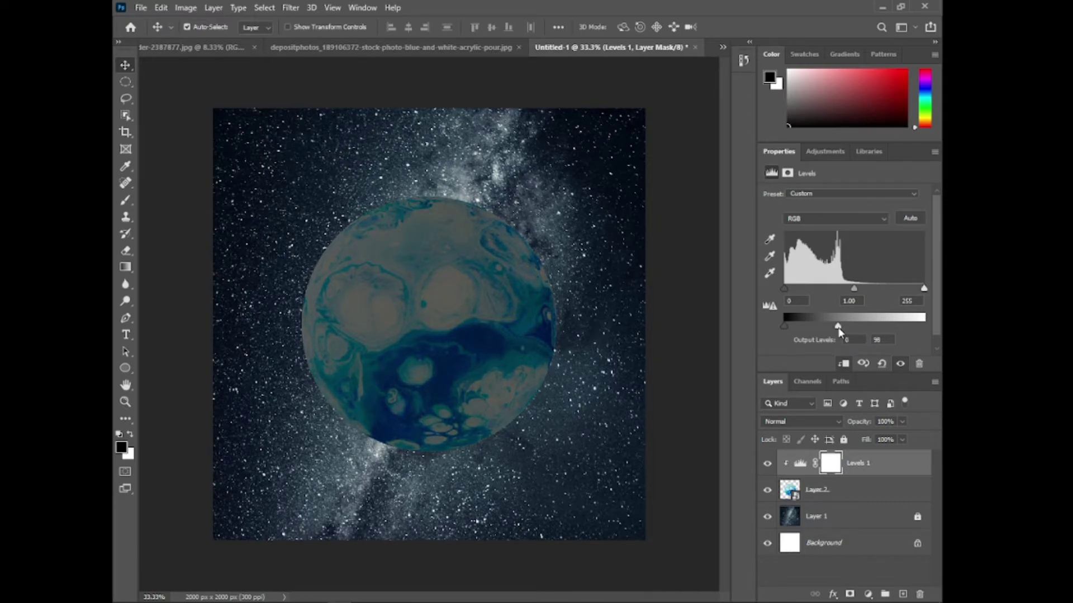
drag(839, 332, 816, 335)
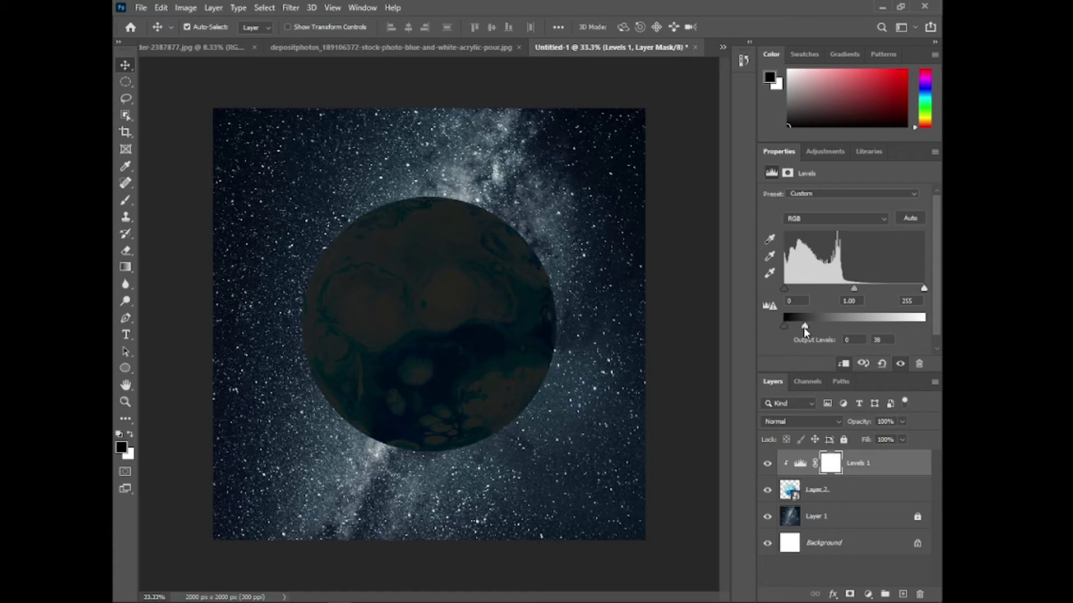
drag(804, 329, 800, 330)
key(ctrl+2)
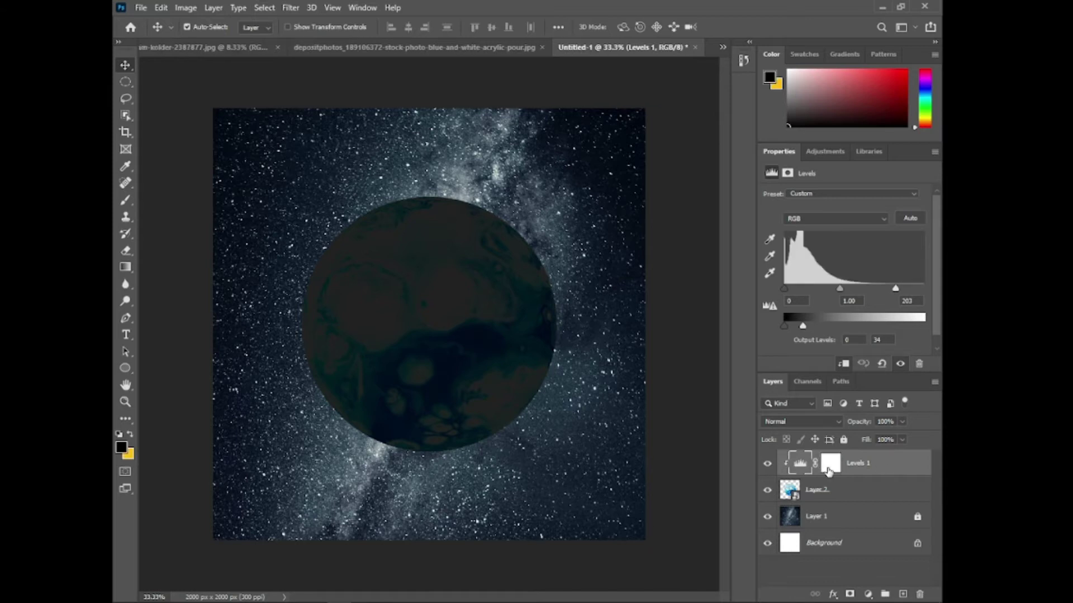
click(828, 465)
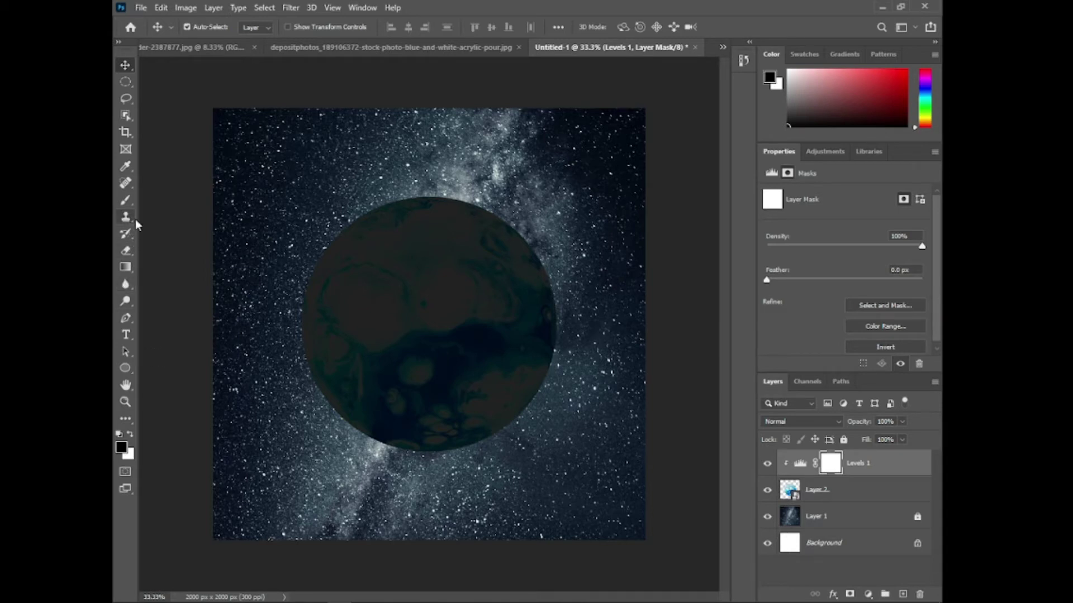
Paint black on the Levels mask with a 500 px, 75% flow brush over the planet's upper left
click(127, 199)
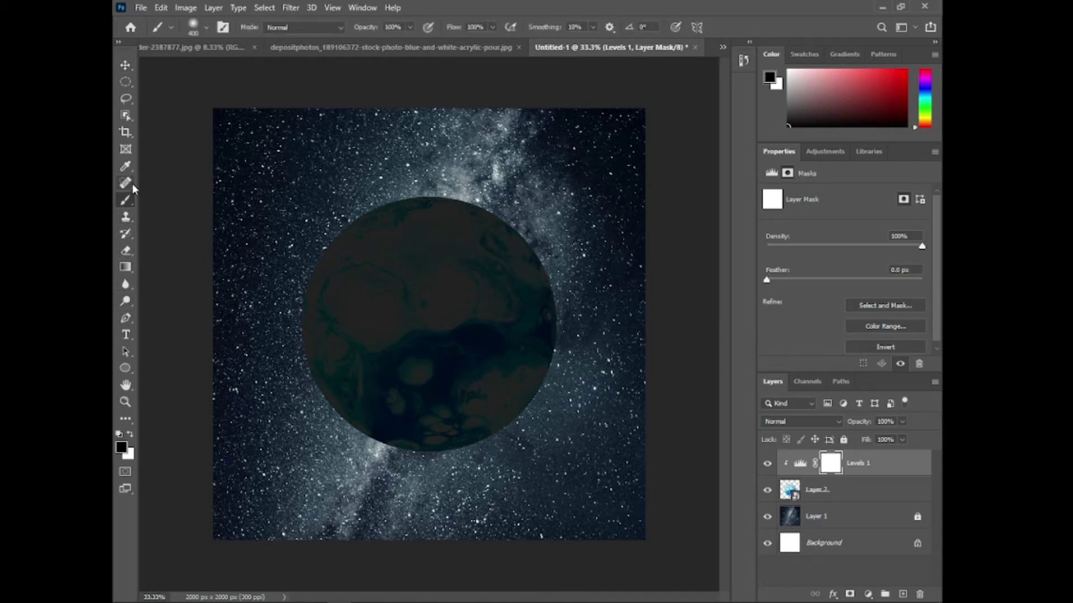
click(118, 43)
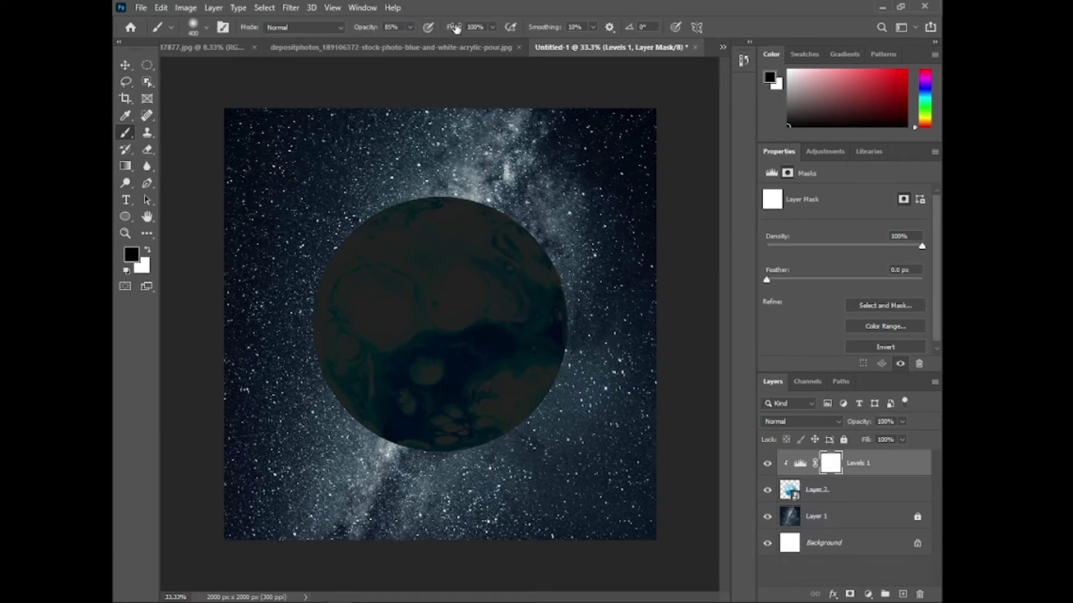
drag(439, 33, 438, 33)
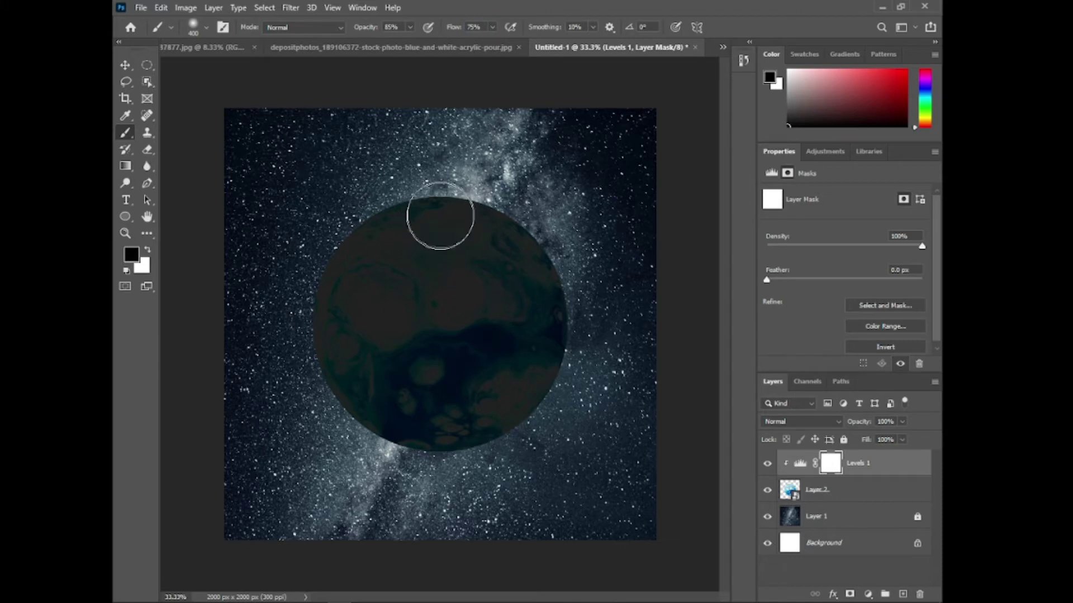
key(bracketright)
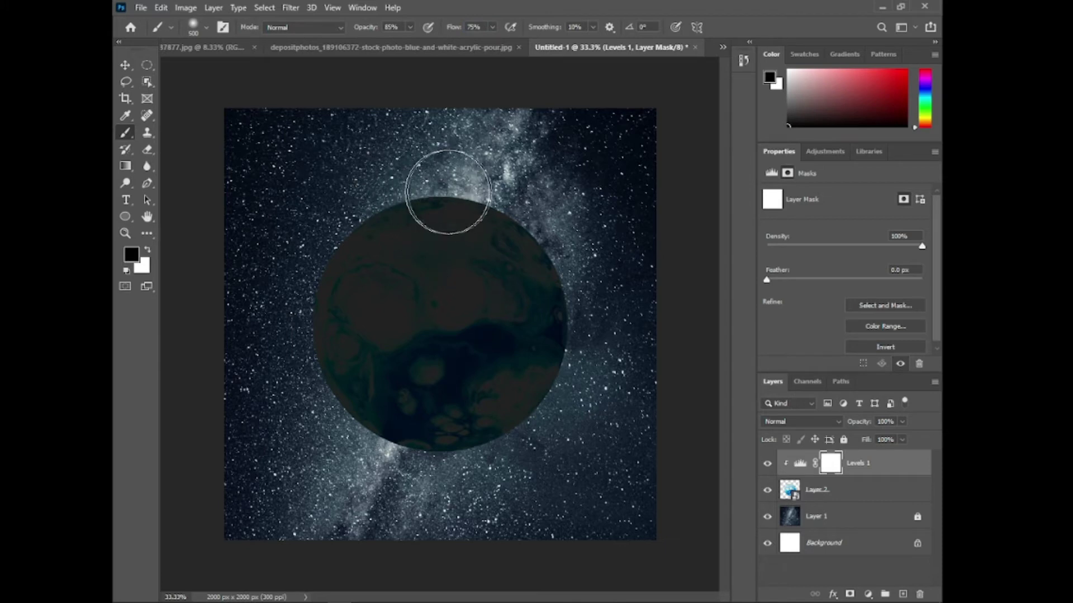
click(433, 199)
mouse_move(433, 199)
mouse_down()
mouse_move(431, 167)
mouse_move(376, 191)
mouse_move(319, 269)
mouse_move(383, 204)
mouse_move(358, 246)
mouse_move(342, 211)
mouse_move(289, 280)
mouse_move(307, 256)
mouse_move(268, 341)
mouse_move(317, 280)
mouse_move(324, 240)
mouse_move(287, 299)
mouse_move(486, 201)
mouse_move(464, 194)
mouse_move(420, 215)
mouse_move(418, 233)
mouse_move(472, 246)
mouse_move(467, 211)
mouse_move(378, 196)
mouse_move(370, 273)
mouse_move(330, 254)
mouse_move(287, 324)
mouse_move(293, 338)
mouse_up()
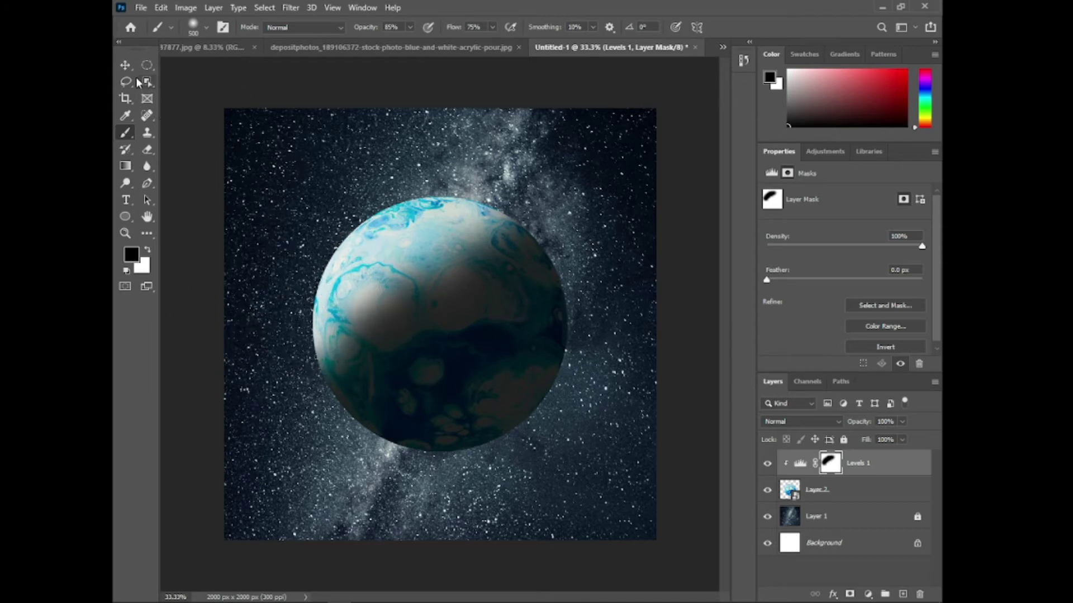
click(125, 65)
Add a new layer and a Solid Color fill layer above Levels 1
click(175, 91)
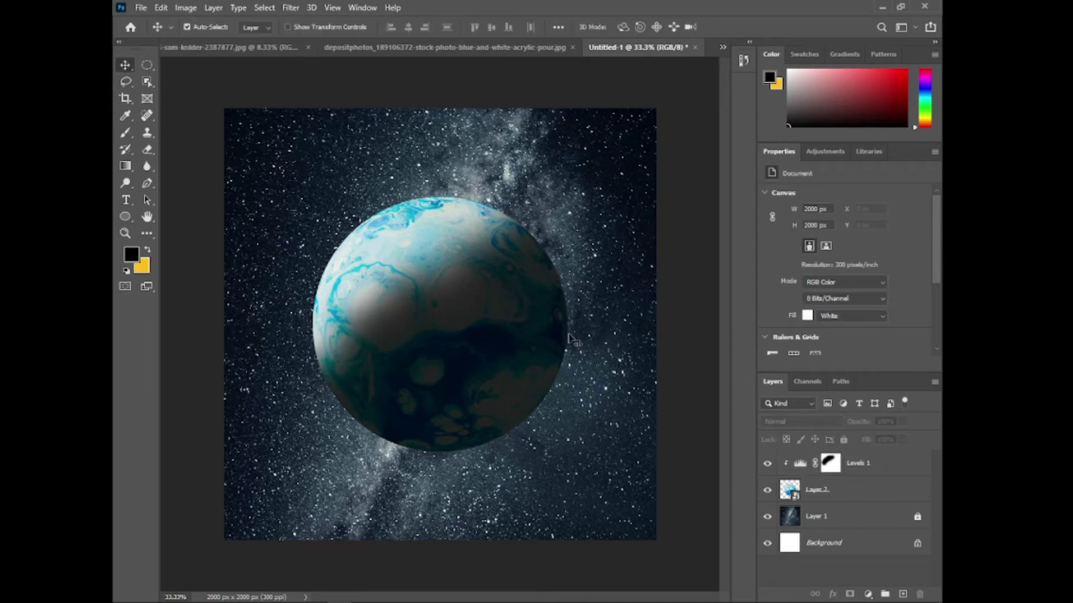
click(900, 472)
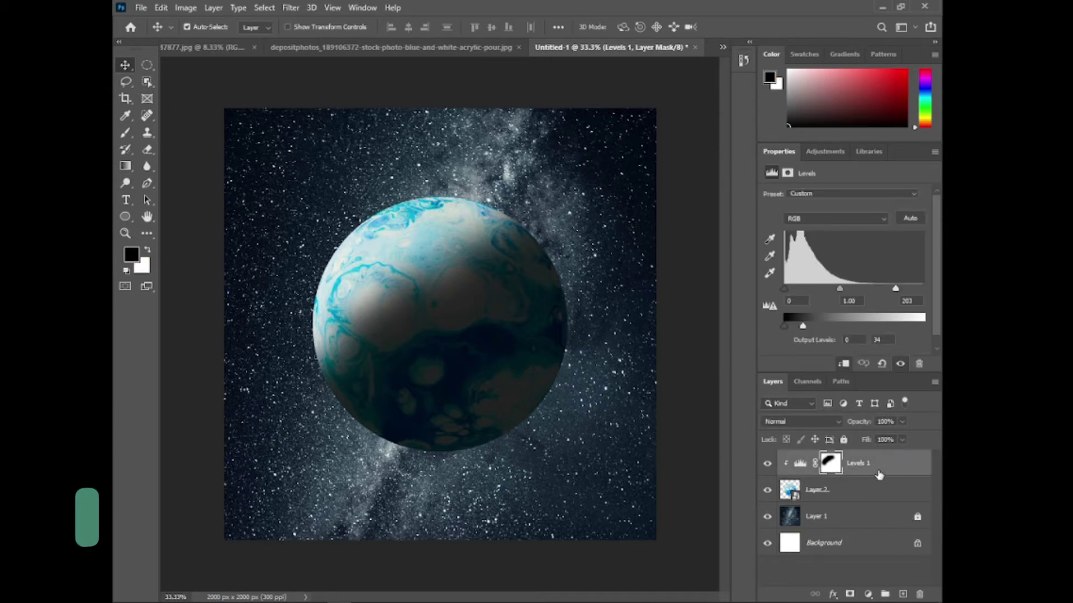
click(903, 595)
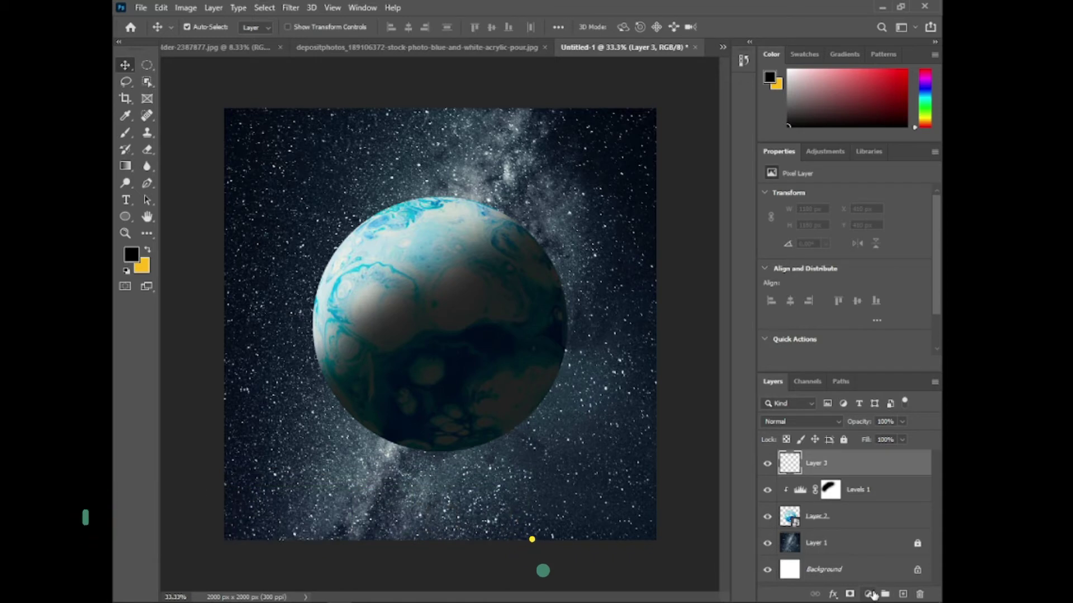
click(871, 595)
click(871, 364)
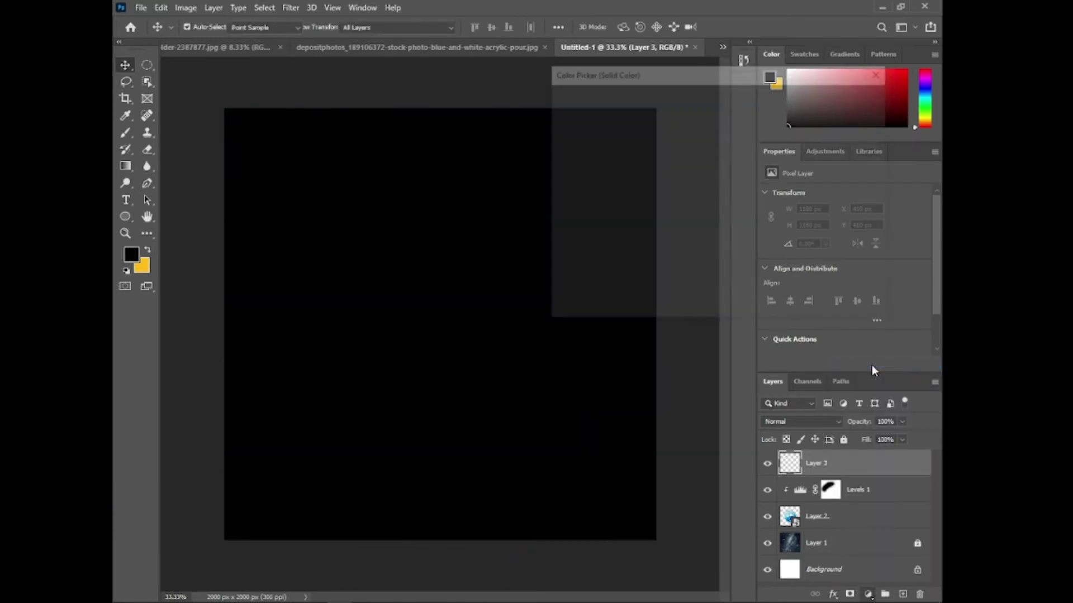
Set the fill colour to blue #177fff and invert its mask to hide it
click(732, 183)
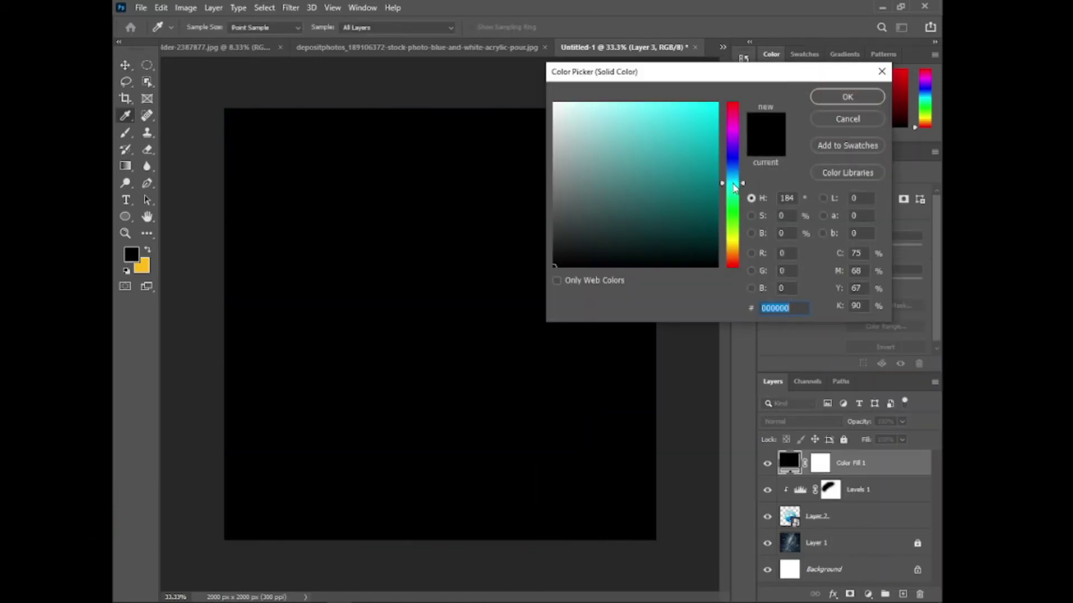
drag(703, 122, 703, 103)
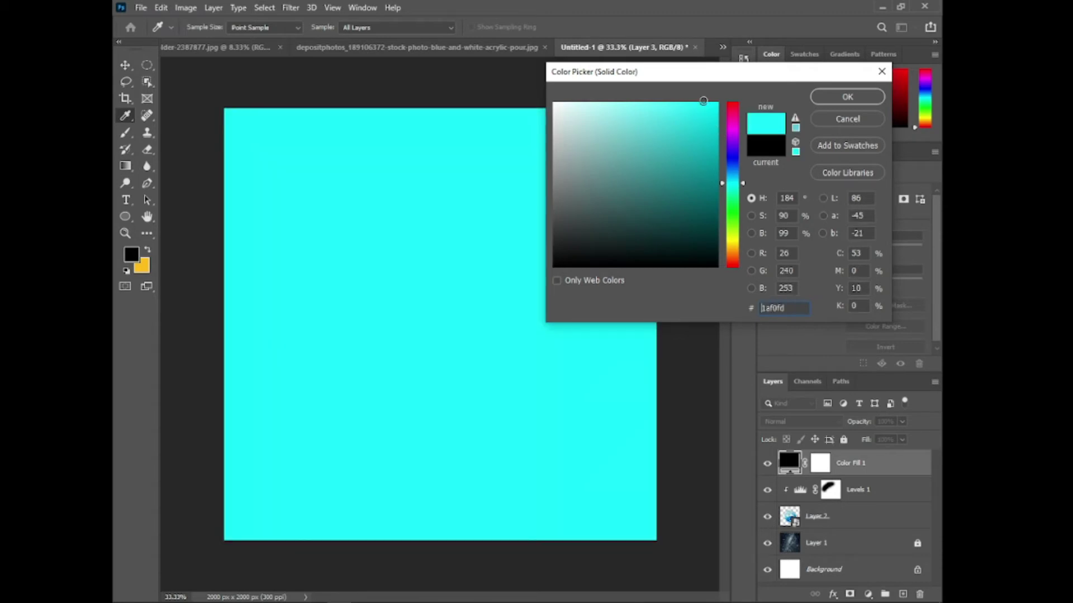
drag(732, 183, 733, 171)
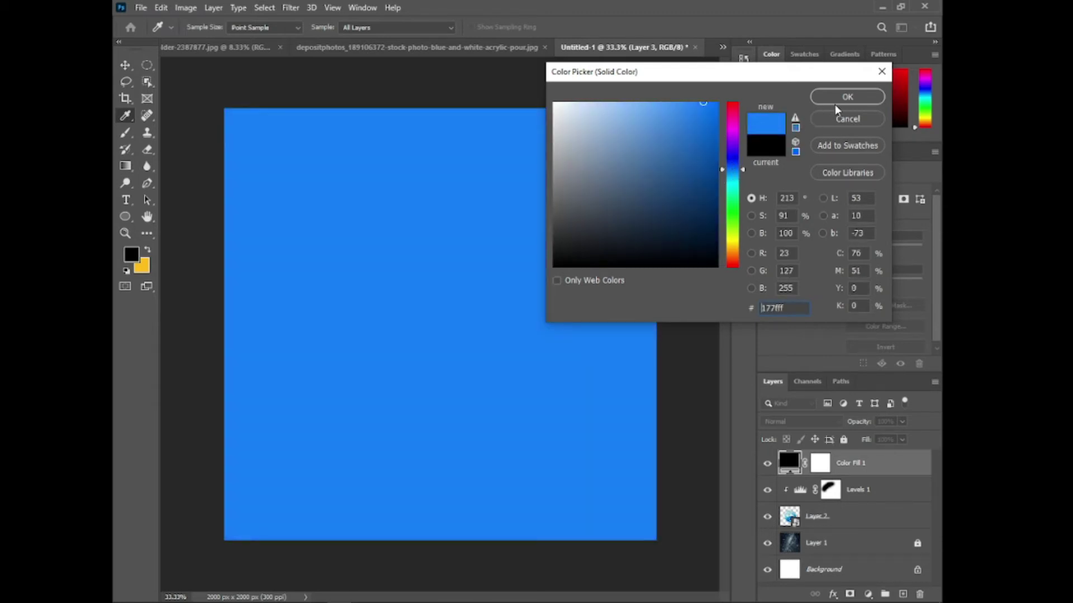
click(836, 102)
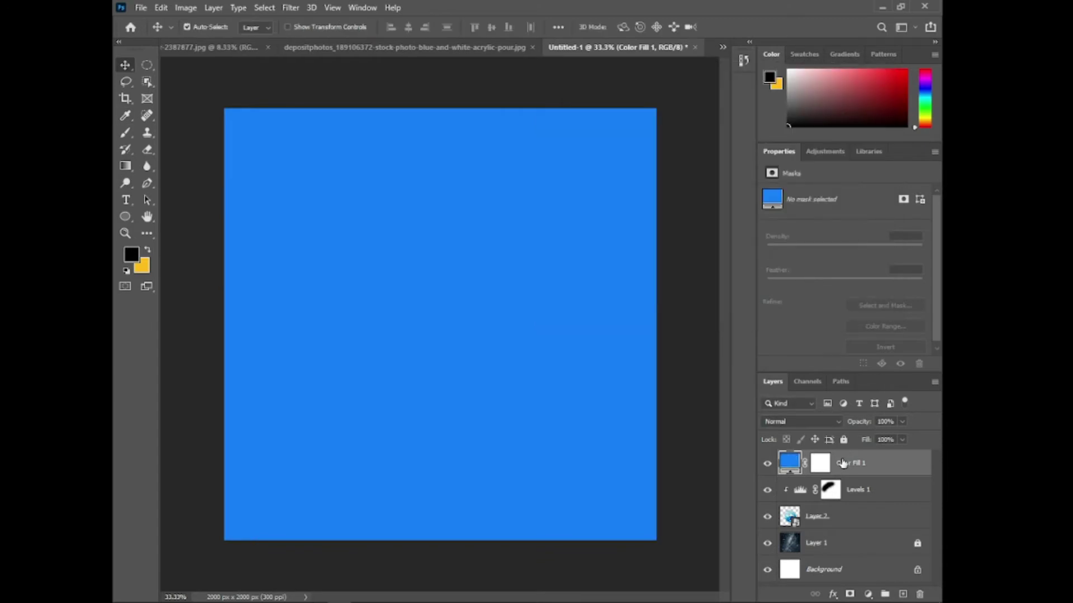
click(819, 464)
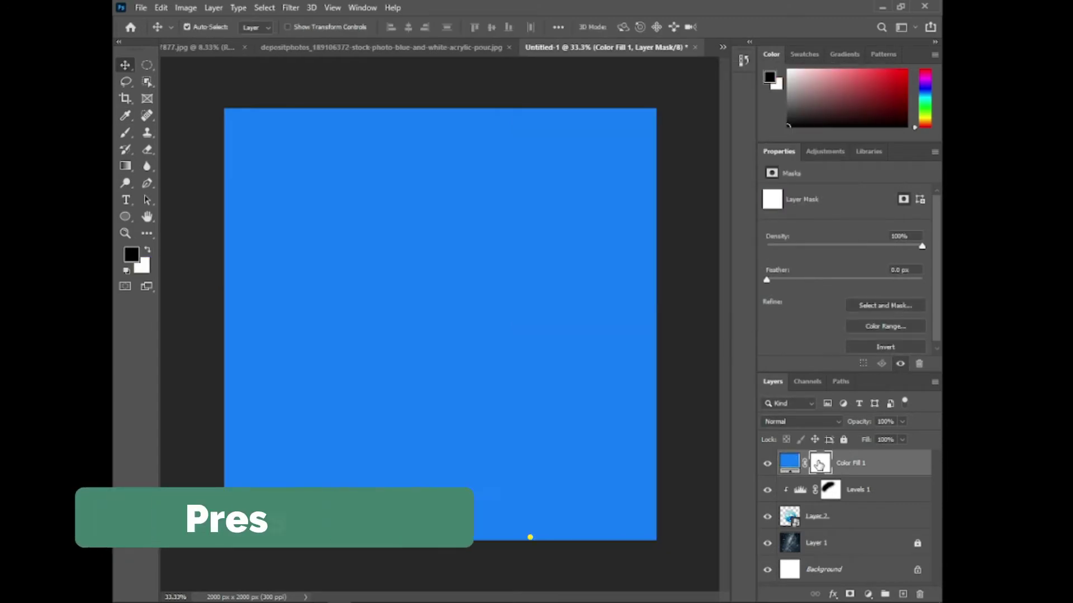
key(ctrl+i)
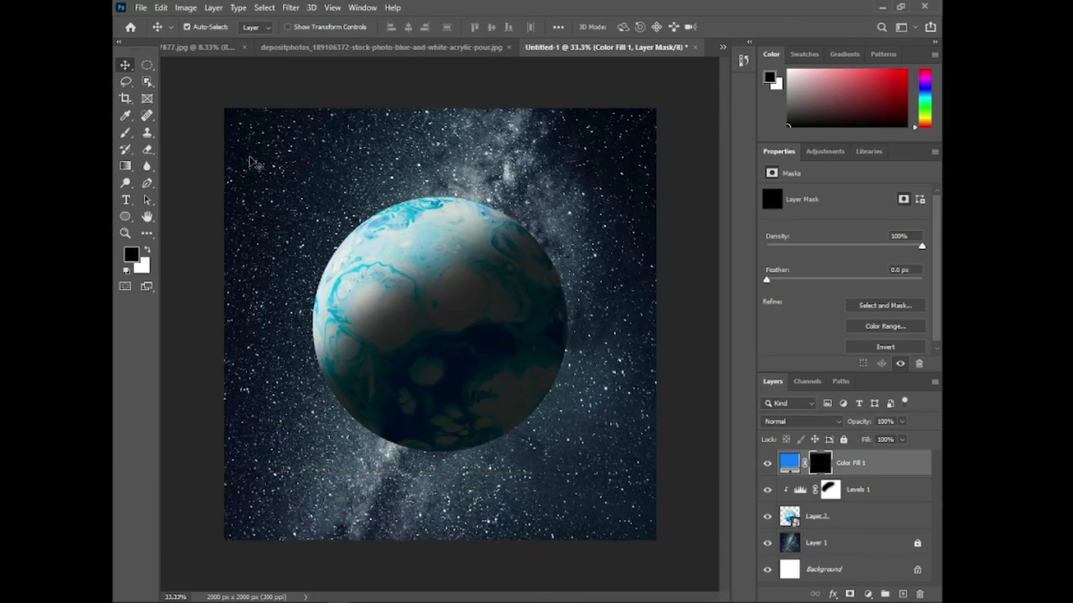
Set up a flattened, fully hard round brush tip
click(128, 133)
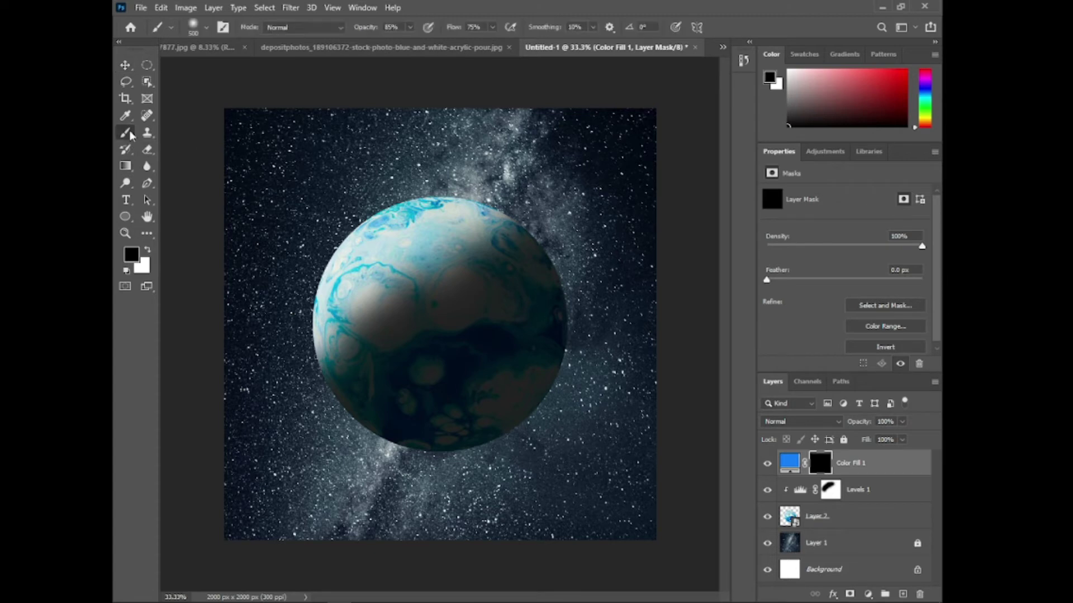
click(206, 27)
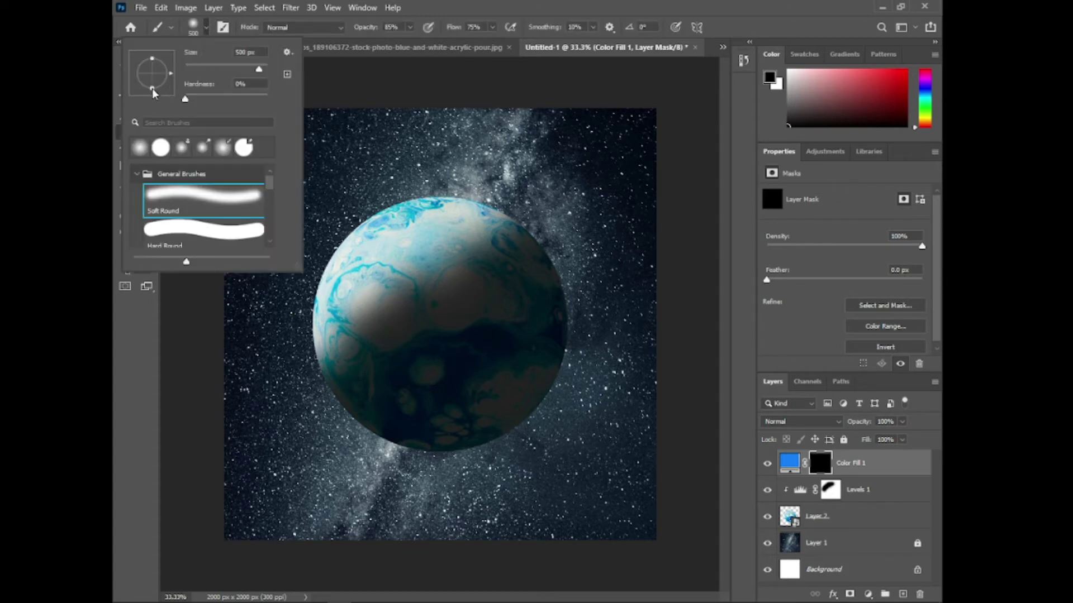
drag(152, 87, 151, 77)
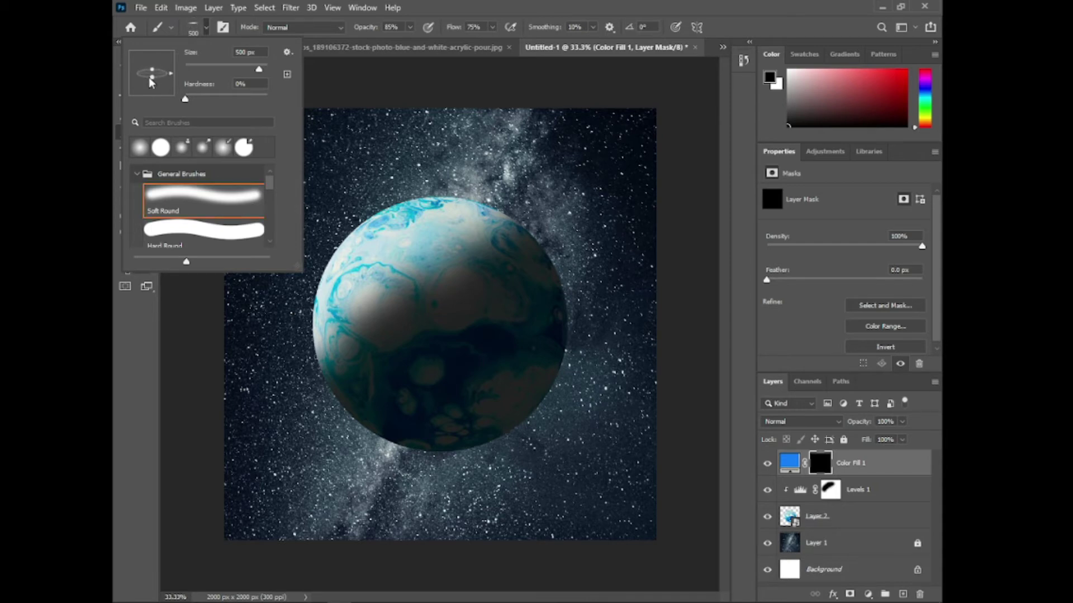
drag(185, 100, 269, 99)
key(Return)
With a 1700 px white brush at 100% opacity and flow, reveal a blue ellipse across the planet
drag(457, 31, 492, 31)
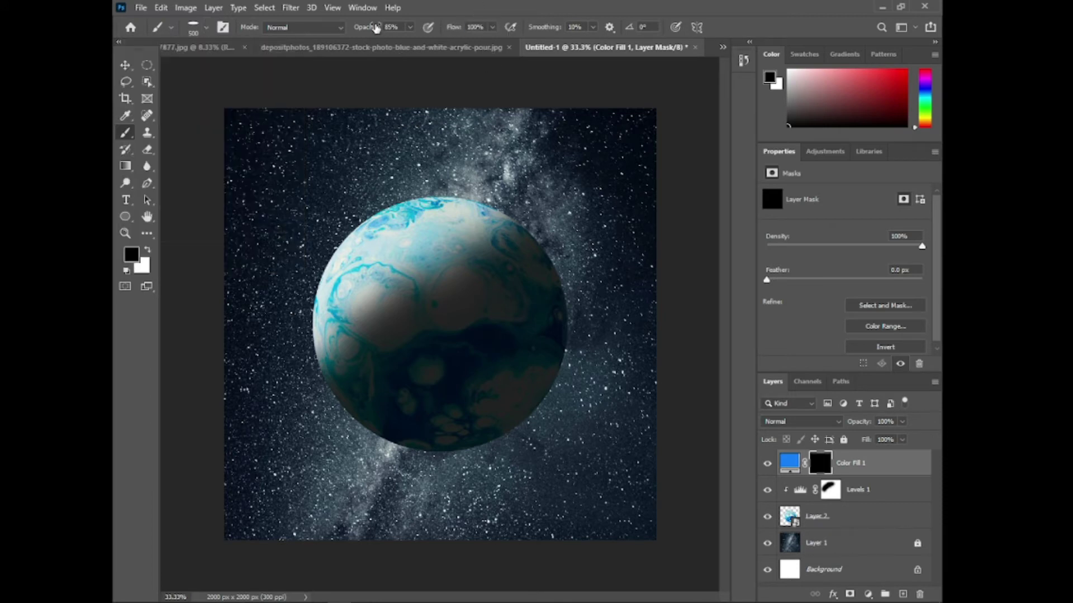
drag(376, 28, 398, 28)
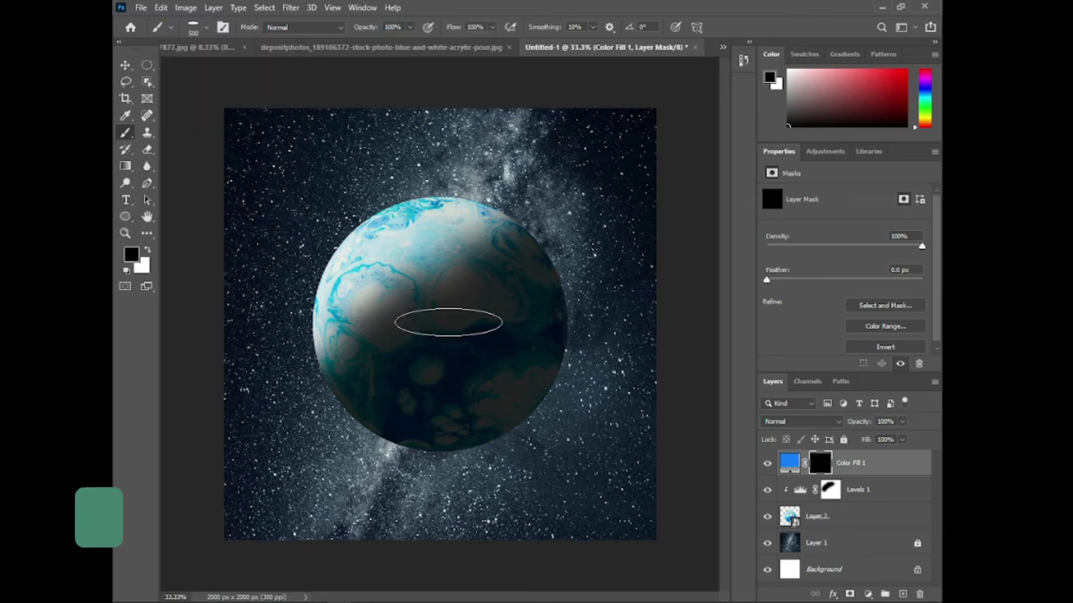
key(bracketright)
key(bracketright)
key(bracketright)
key(bracketright)
key(bracketright)
key(bracketright)
key(bracketright)
key(bracketright)
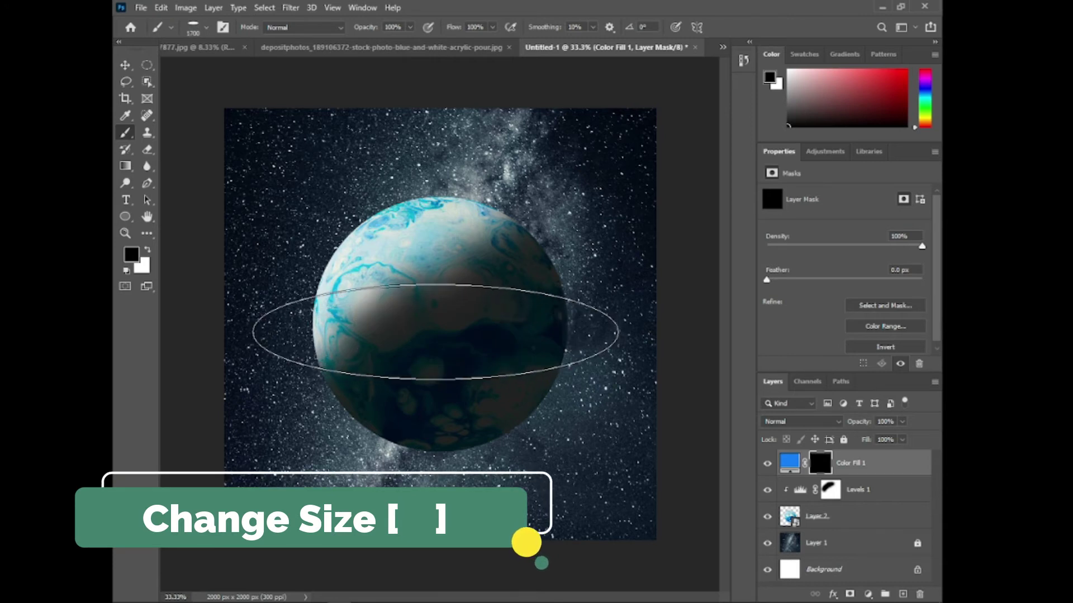
key(bracketright)
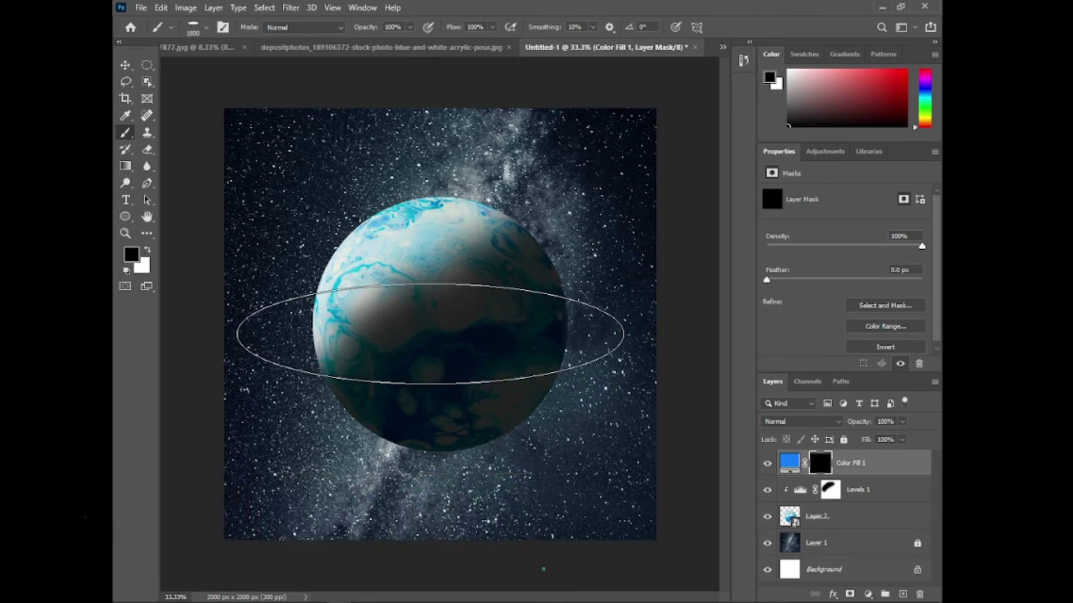
key(bracketleft)
key(bracketleft)
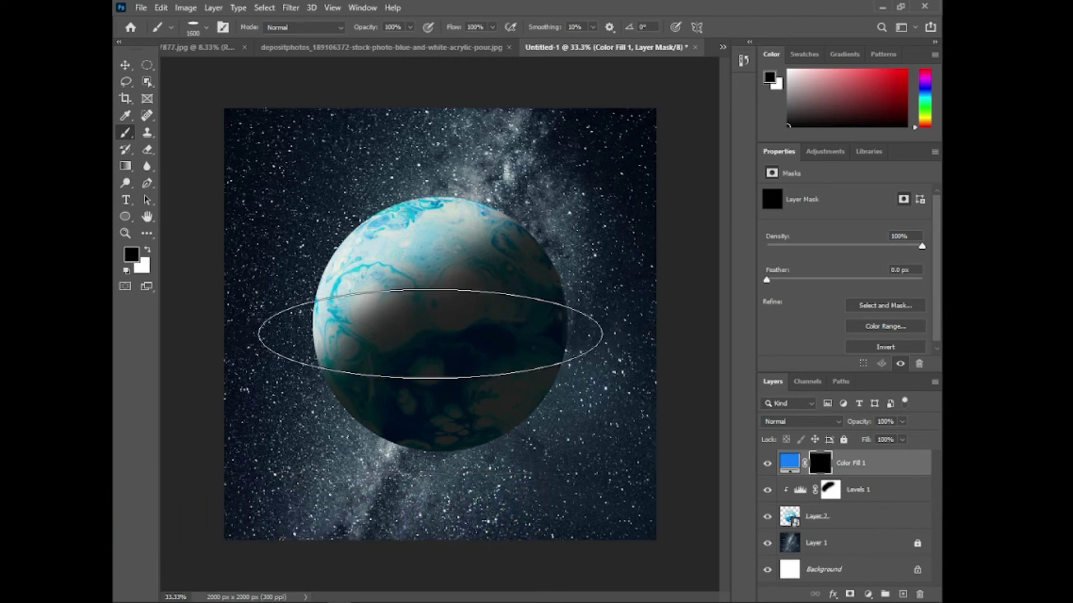
key(bracketright)
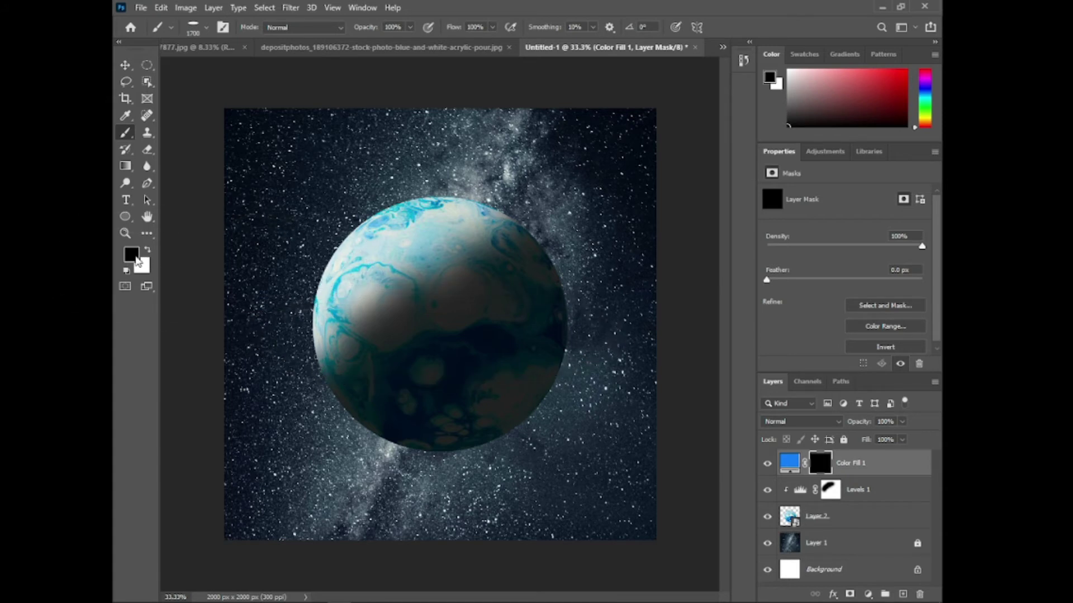
click(149, 250)
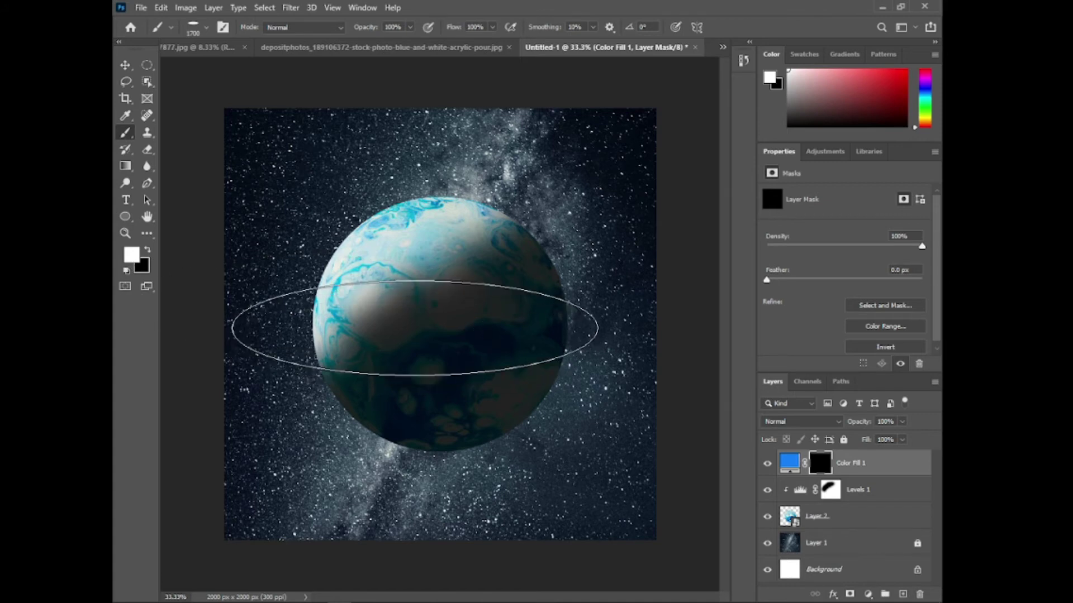
click(424, 331)
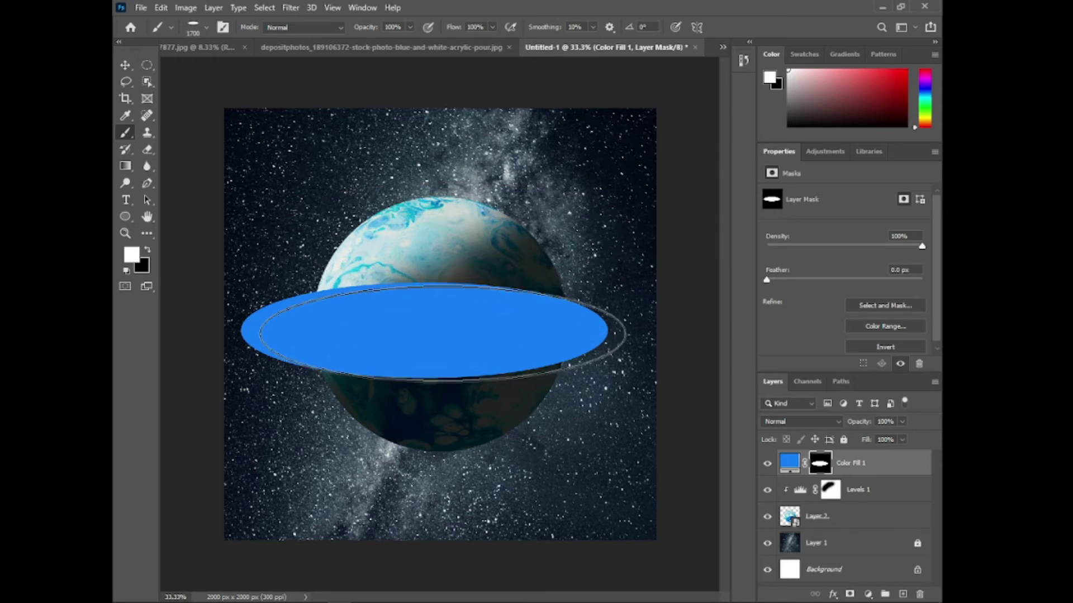
Set the brush to size 1400, 87% opacity with lower flow, and black colour
key(bracketleft)
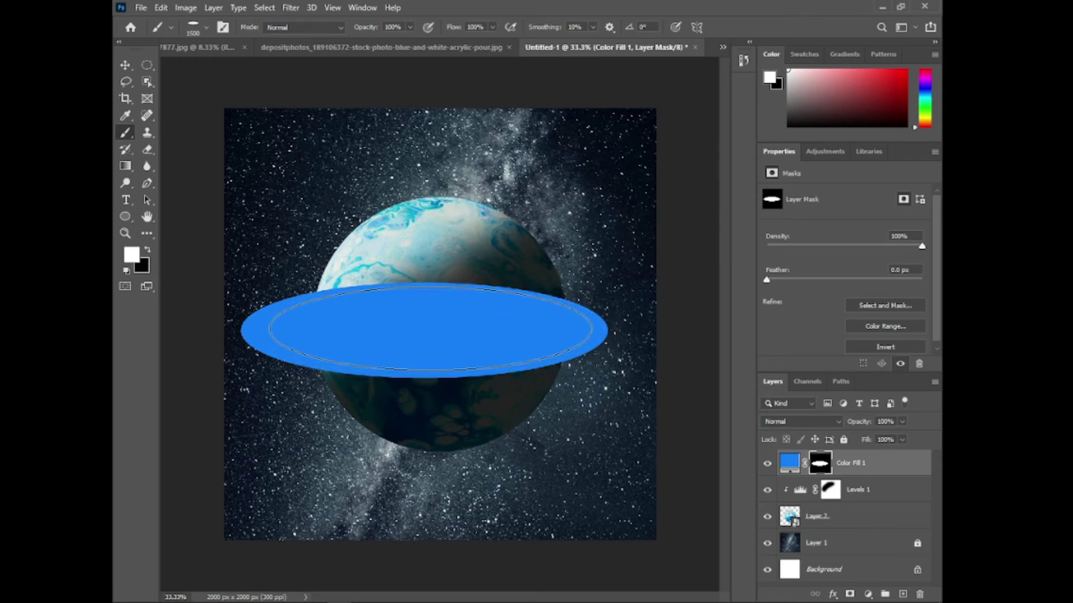
key(bracketleft)
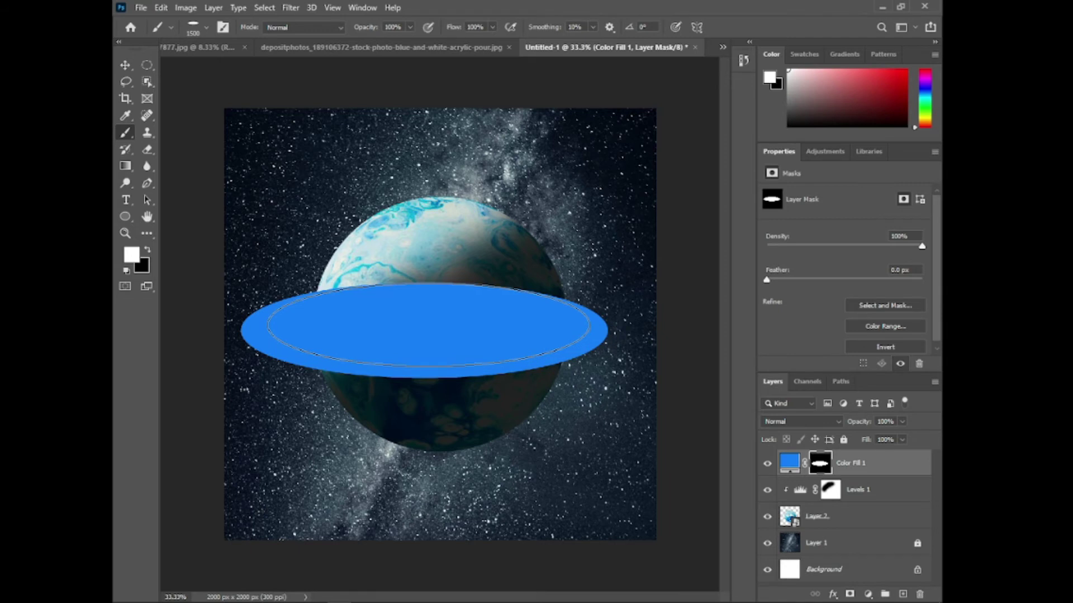
key(bracketleft)
drag(369, 31, 362, 31)
drag(453, 30, 443, 34)
key(x)
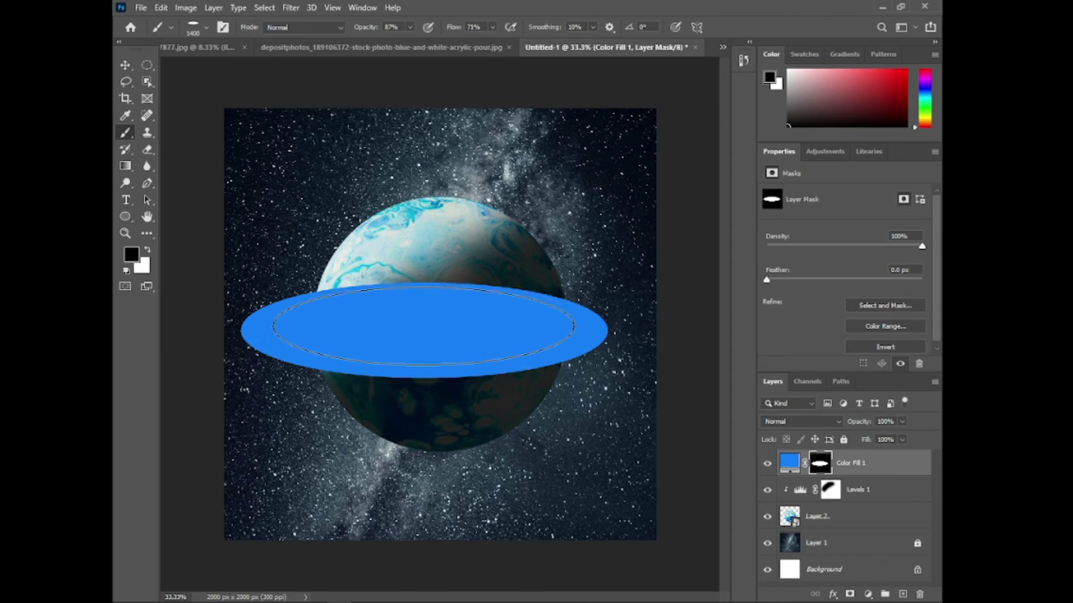
Paint black into the ellipse centre with shrinking brush sizes, leaving a darker inner band
click(423, 325)
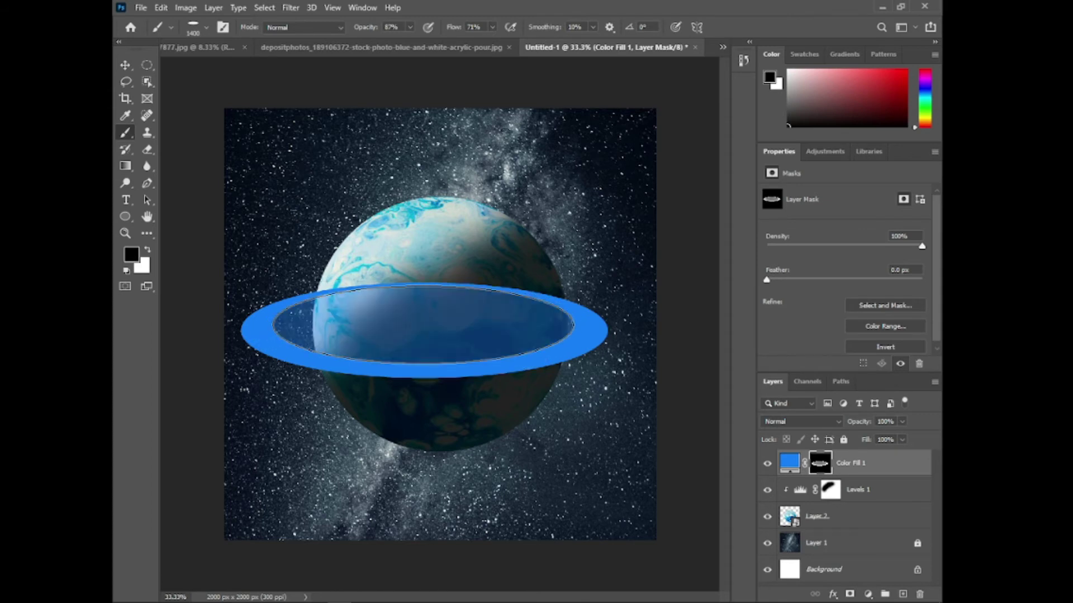
key(bracketleft)
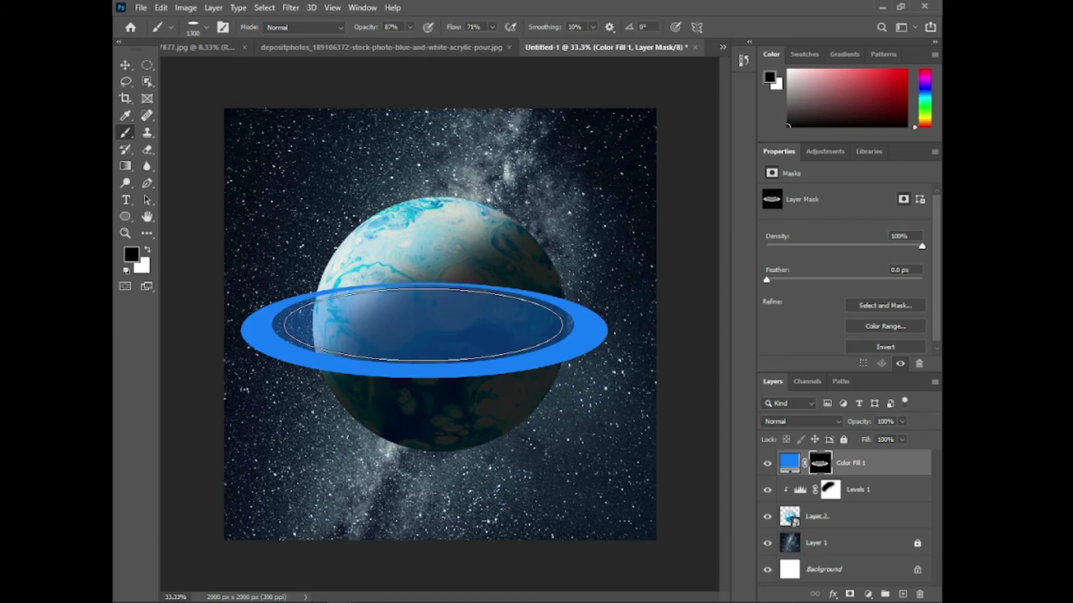
click(423, 324)
key(bracketleft)
click(423, 324)
key(bracketleft)
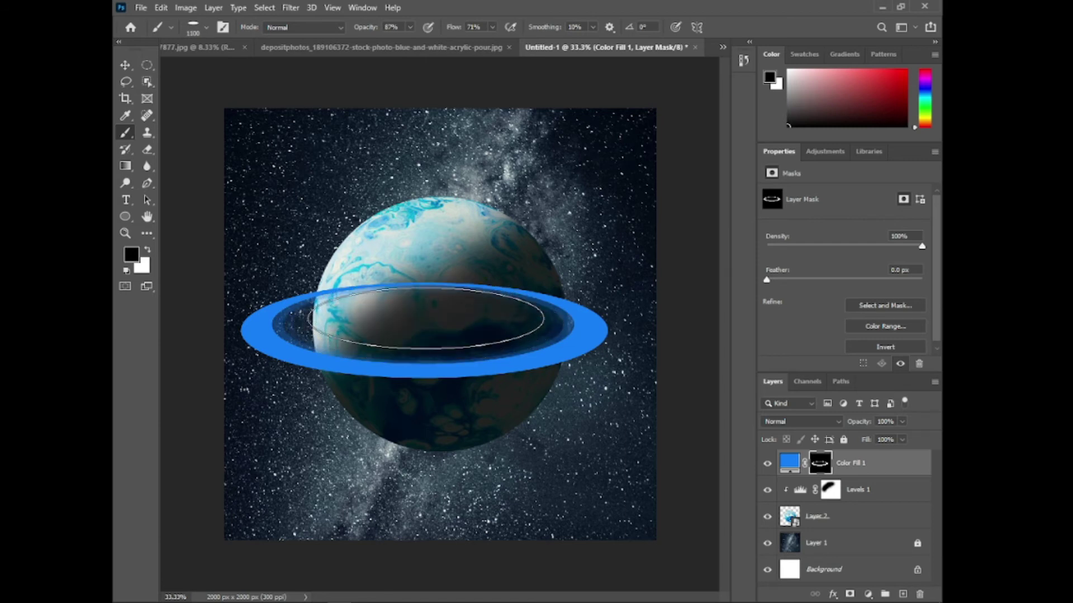
Nudge the blue ring slightly right into place with the Move tool
key(v)
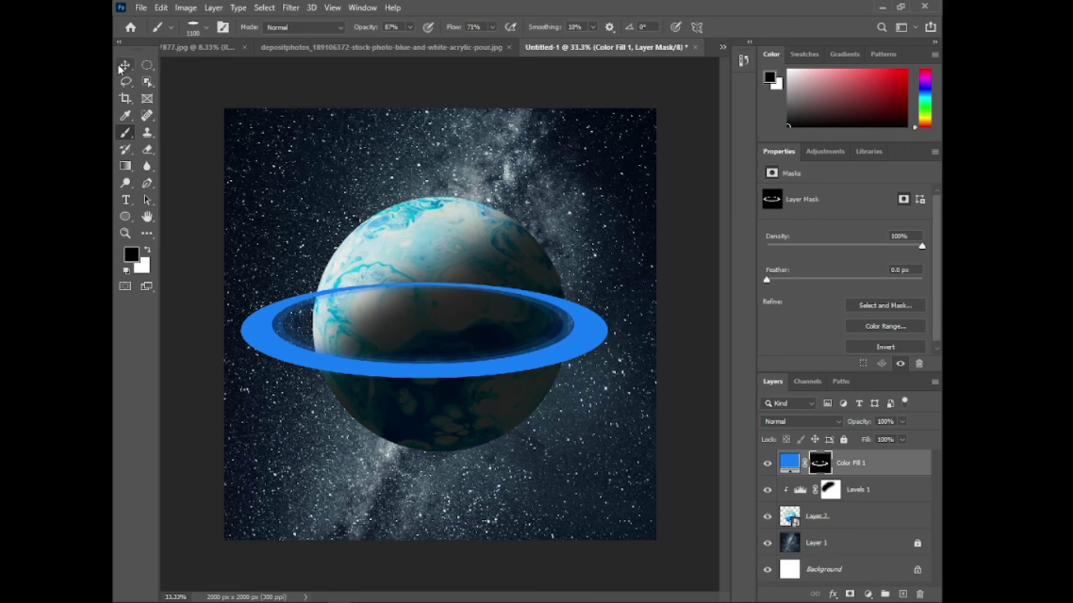
key(Right)
key(Right)
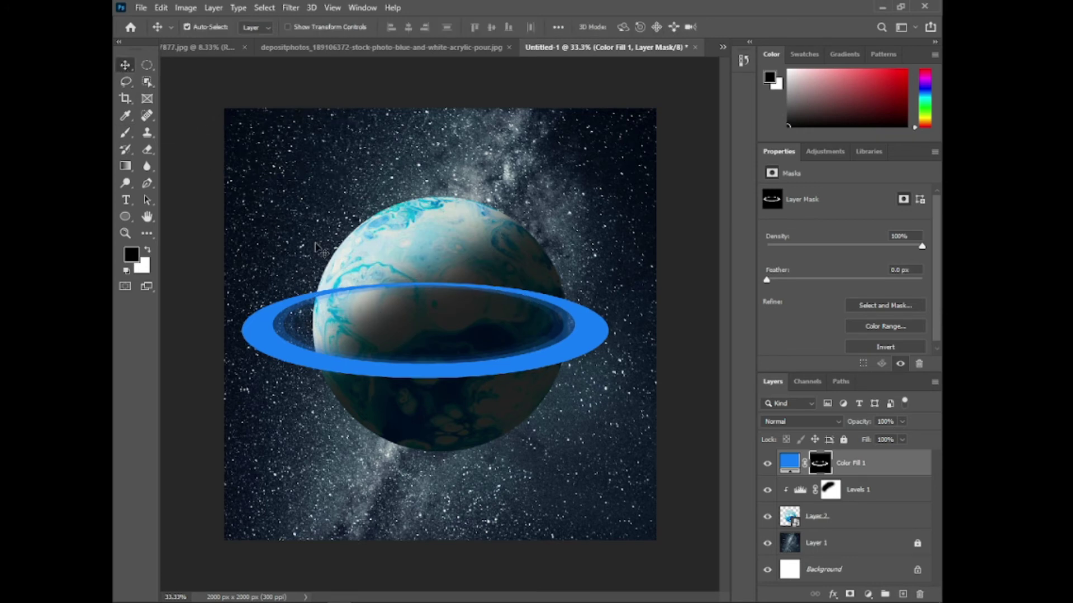
key(Right)
key(Right)
key(Right)
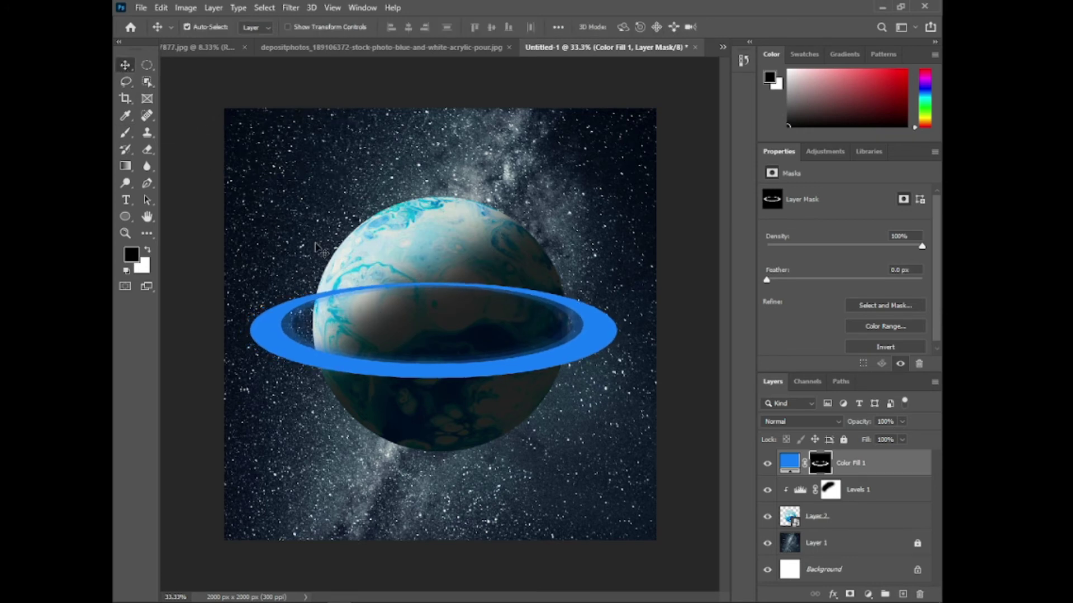
drag(563, 362, 577, 364)
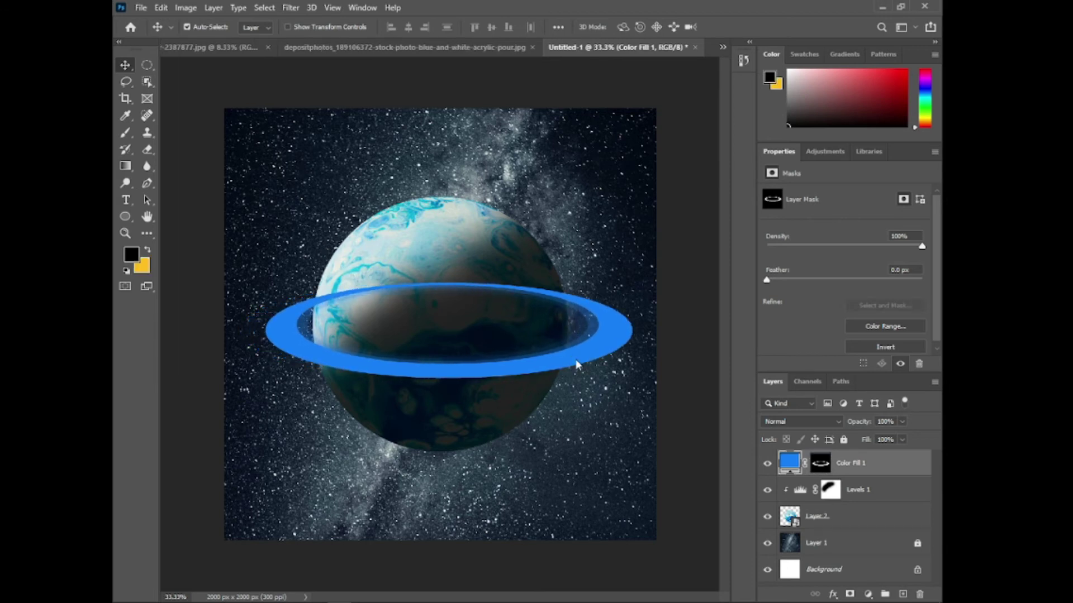
Scale the ring to about 111%, rotate it to -22.57°, and reposition it over the planet
key(ctrl)
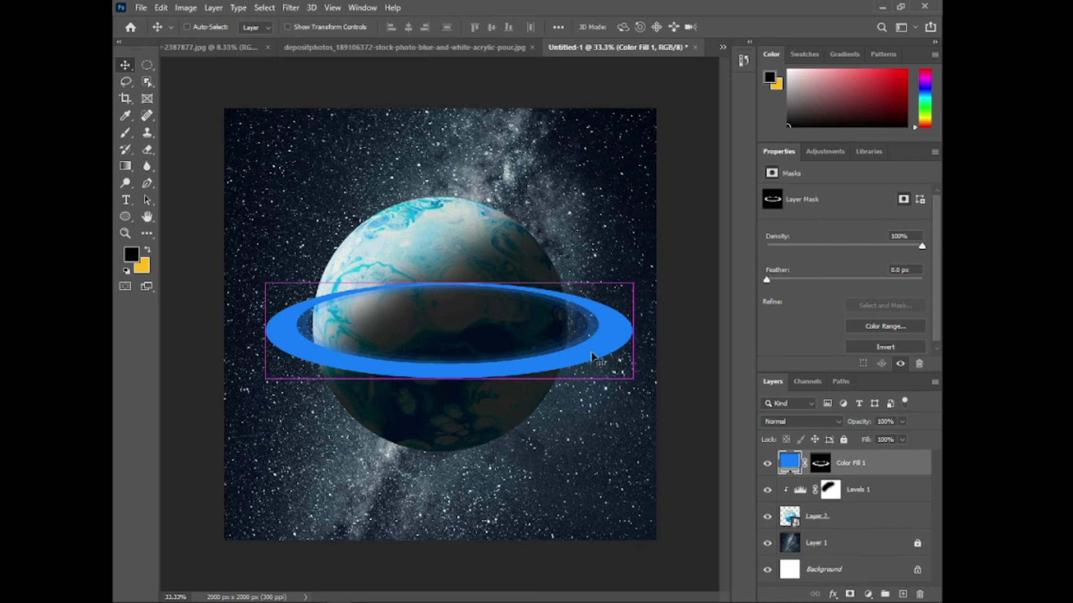
key(ctrl+t)
mouse_move(634, 381)
mouse_down()
mouse_move(651, 397)
mouse_move(668, 318)
mouse_up()
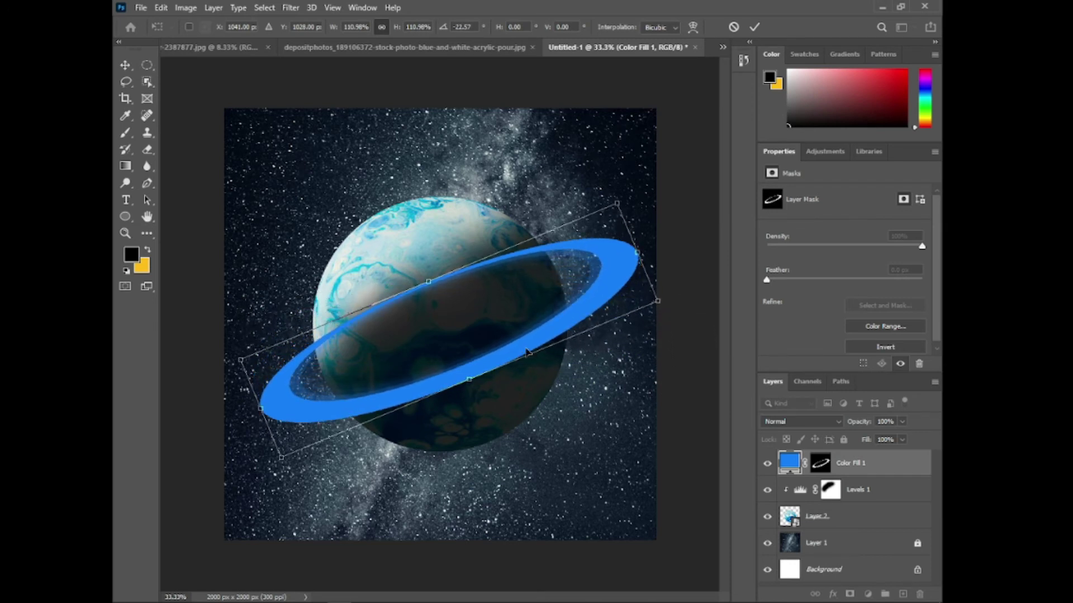
drag(527, 351, 530, 357)
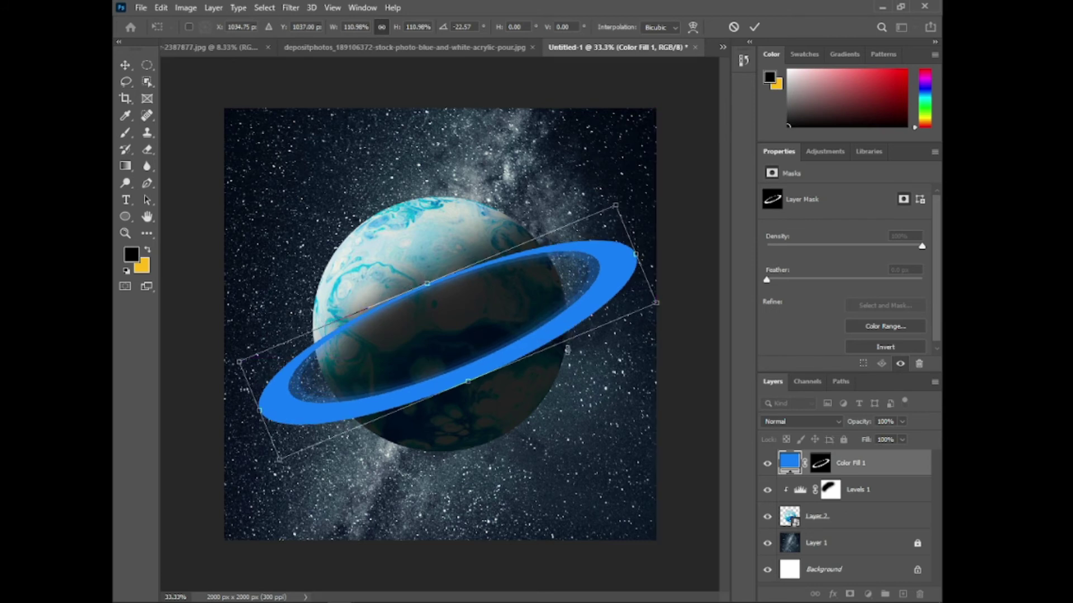
key(Return)
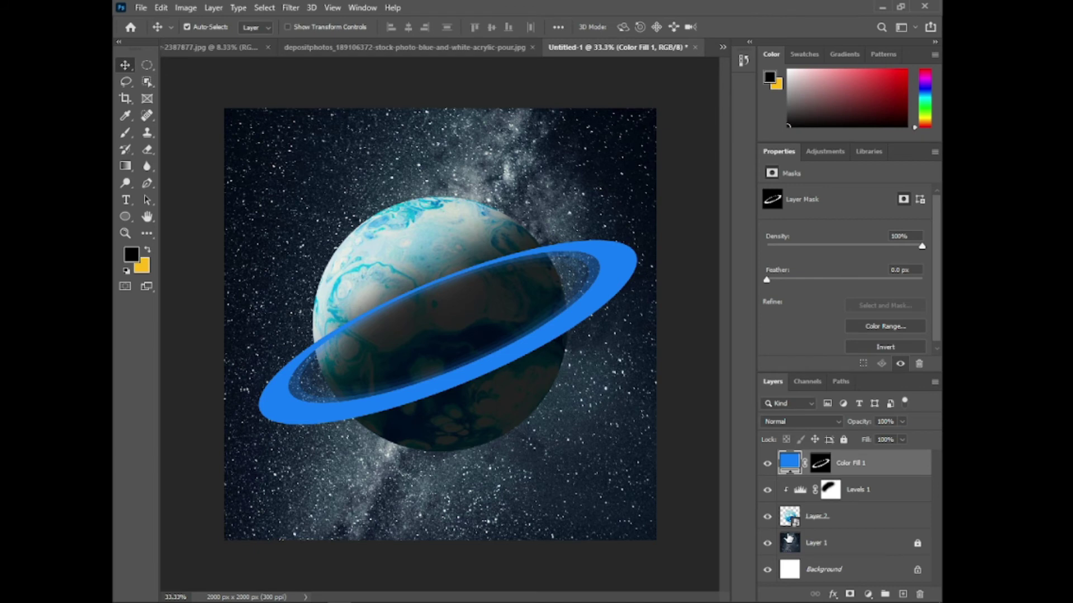
Load the planet selection and paint black into the Color Fill 1 mask over the planet's upper part
ctrl+click(789, 516)
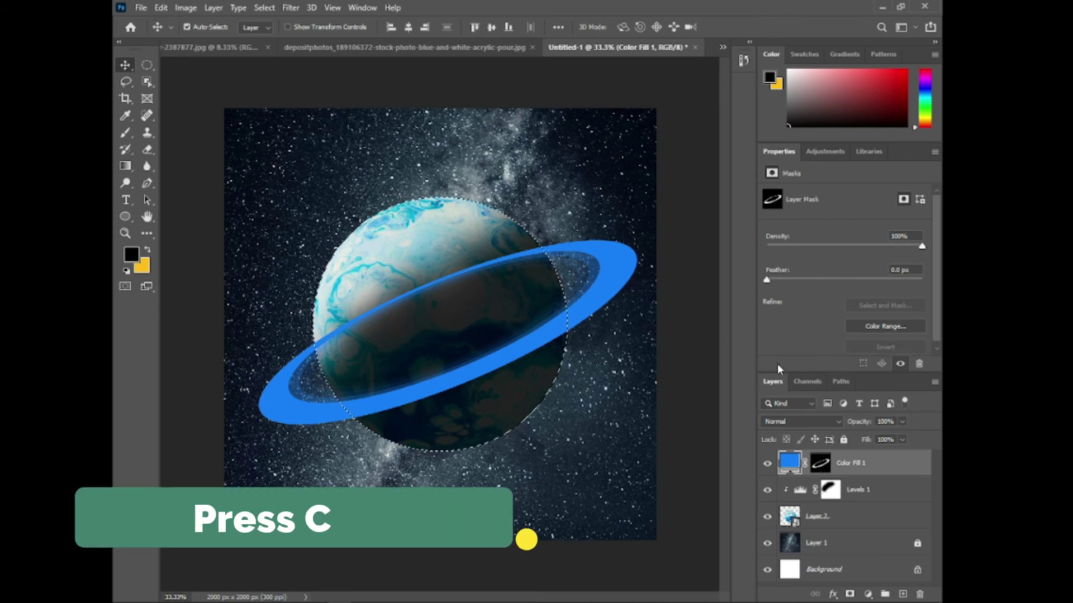
click(820, 463)
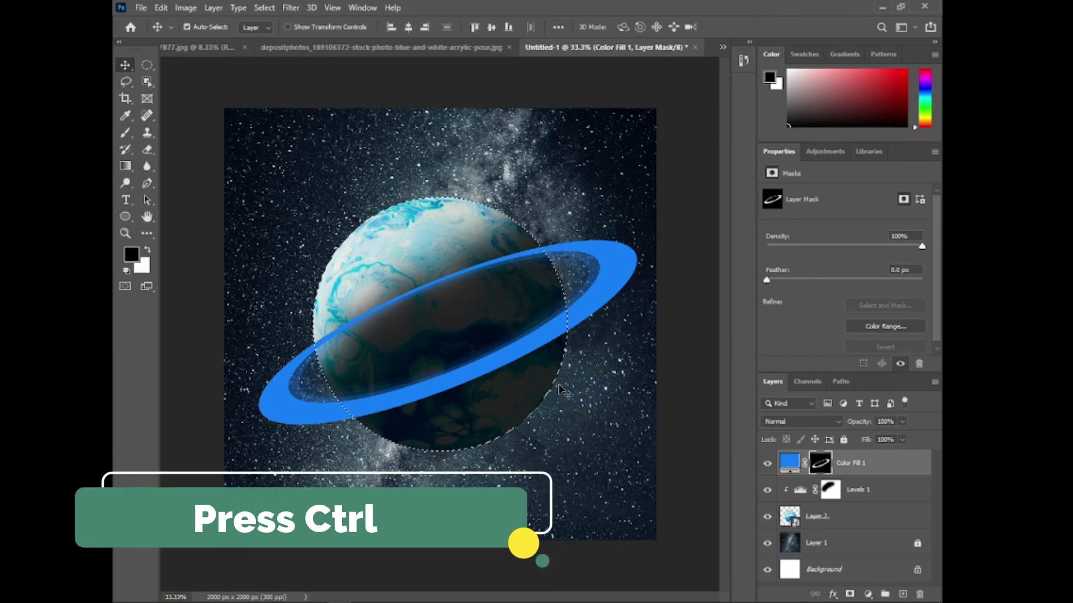
key(b)
drag(551, 249, 314, 346)
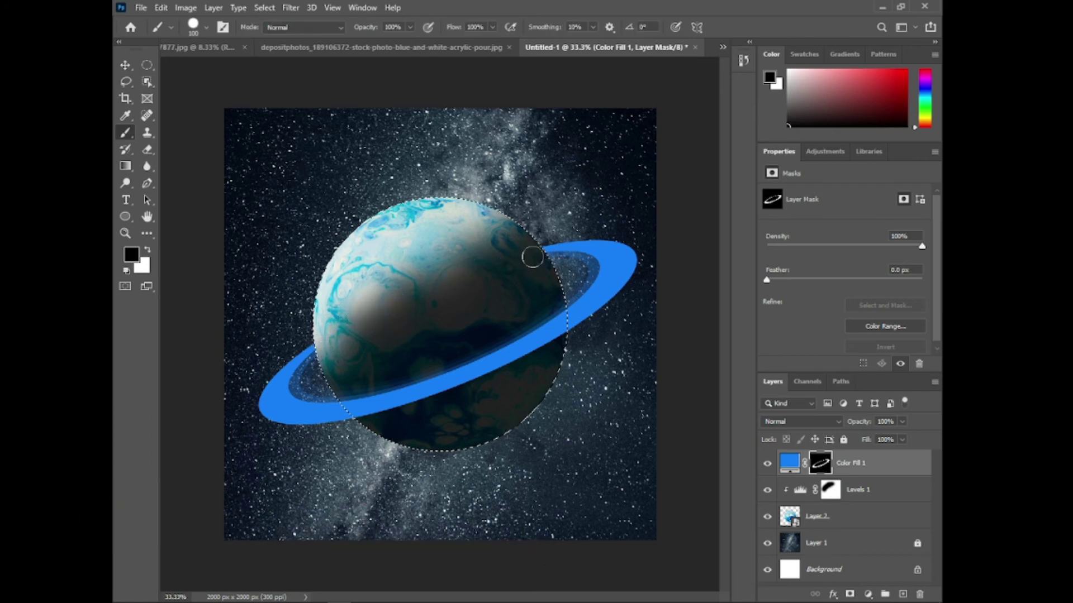
drag(532, 257, 469, 284)
Clear the selection, return to the Move tool, and deselect all layers
key(ctrl+d)
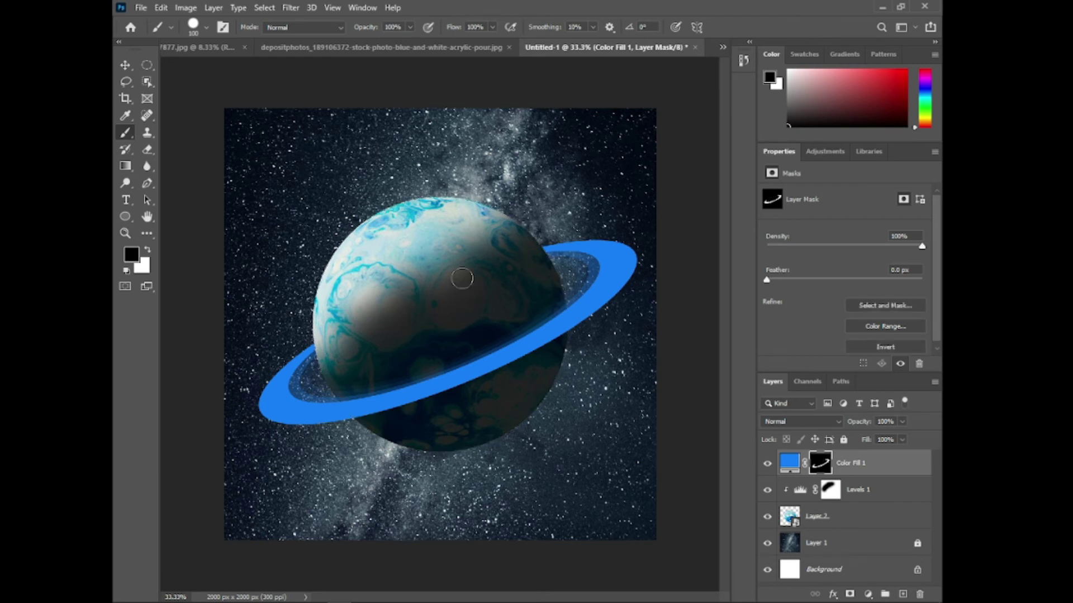
click(125, 65)
click(196, 170)
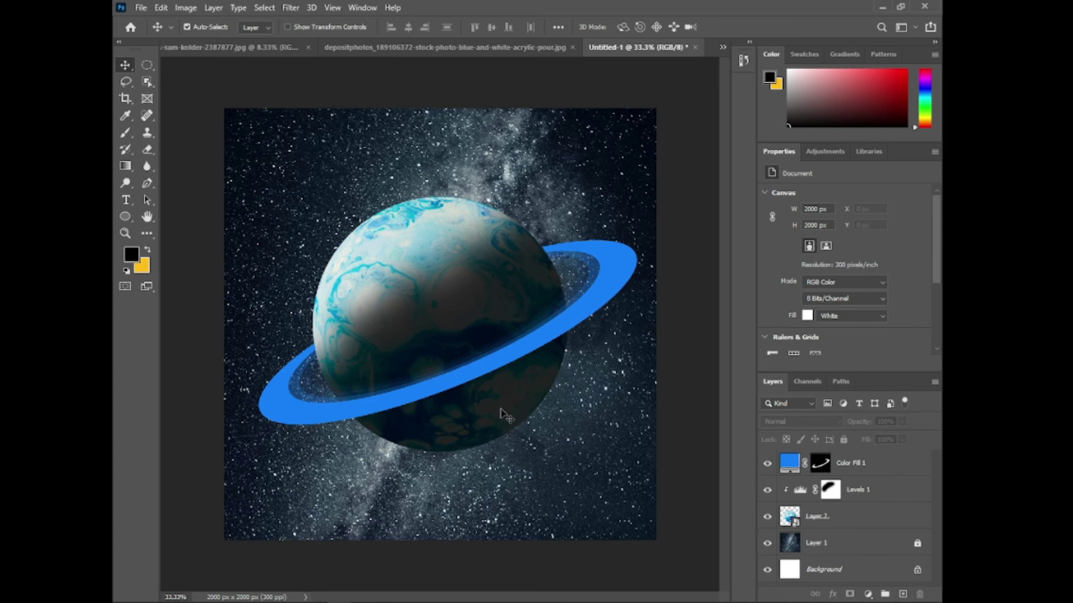
Open Layer 2's Blending Options and enable Outer Glow
click(830, 490)
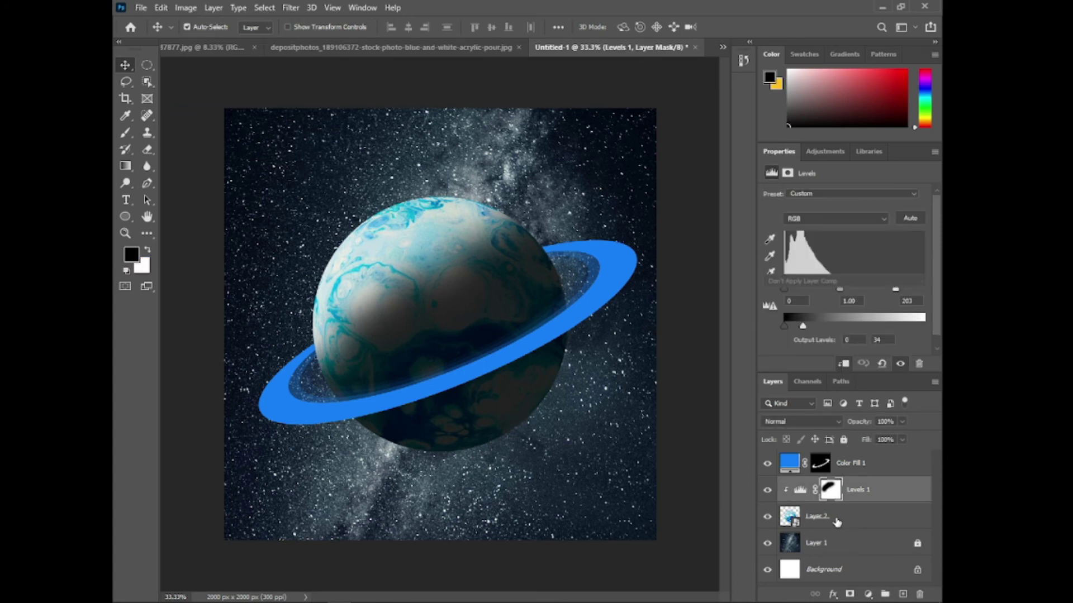
click(848, 525)
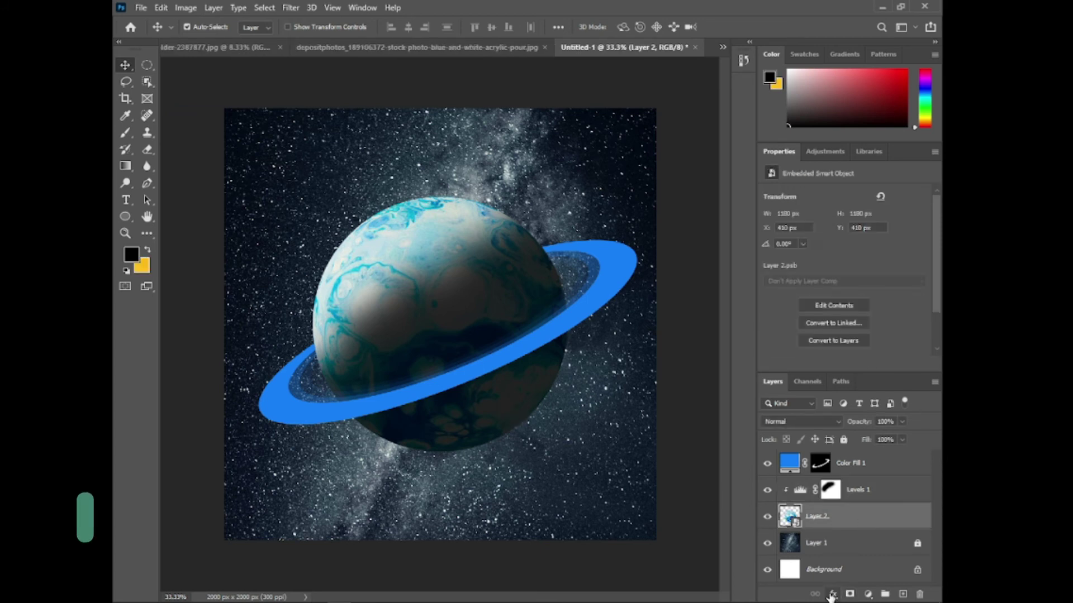
right_click(855, 519)
click(860, 467)
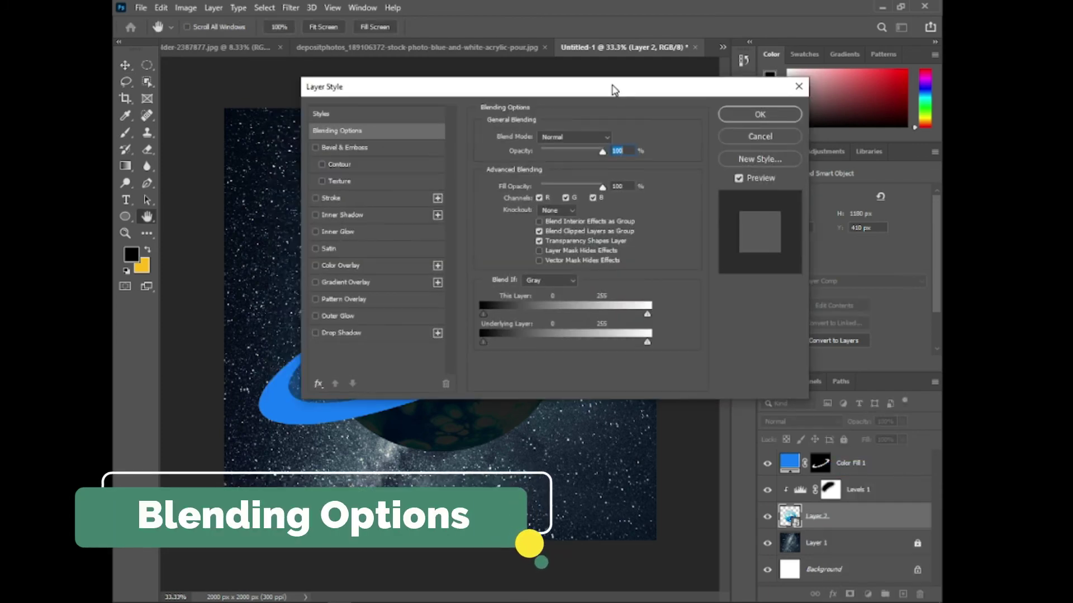
drag(614, 90, 813, 129)
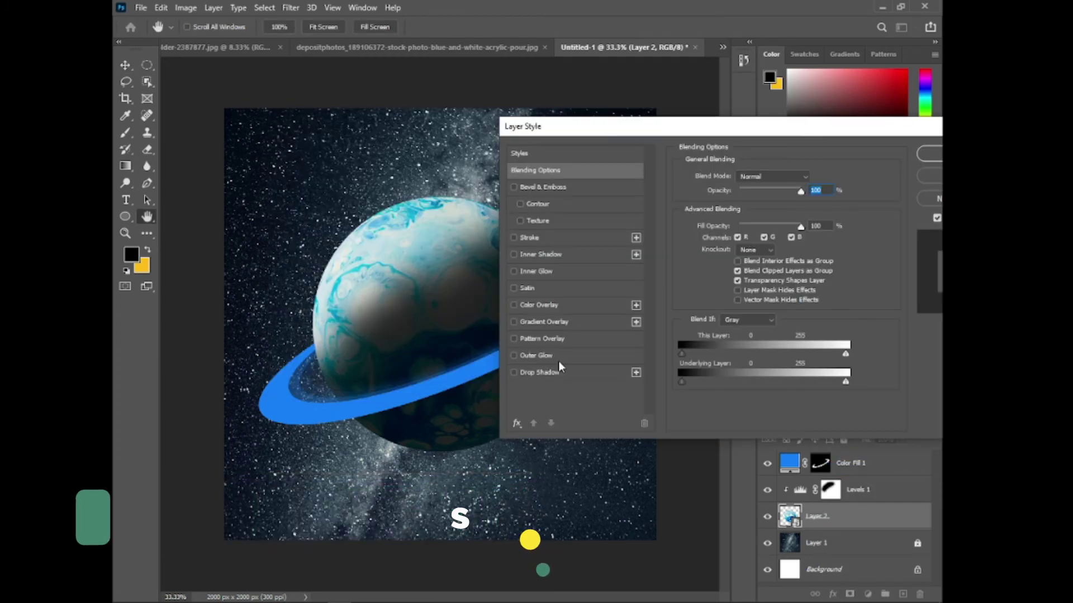
click(529, 356)
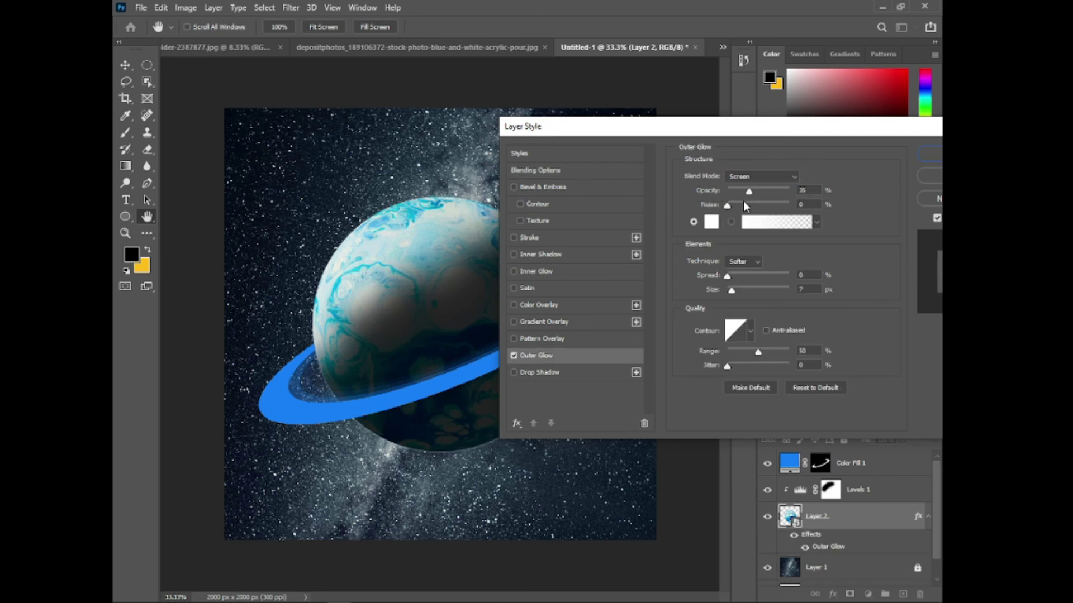
Set the glow colour to cyan #09d7f9, Spread and Size 13, lower opacity, and apply
click(711, 222)
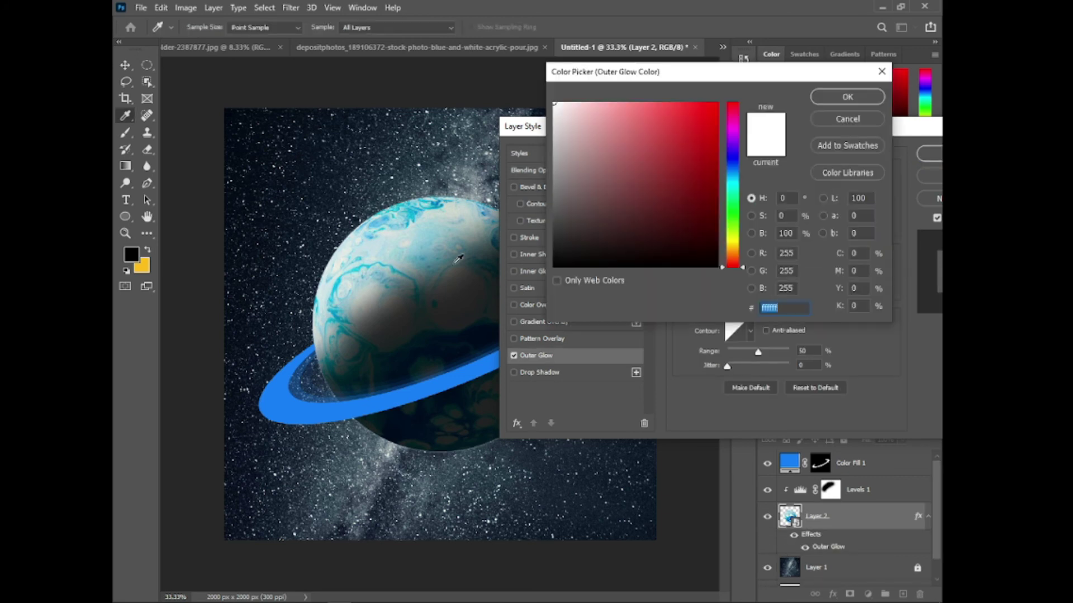
click(430, 212)
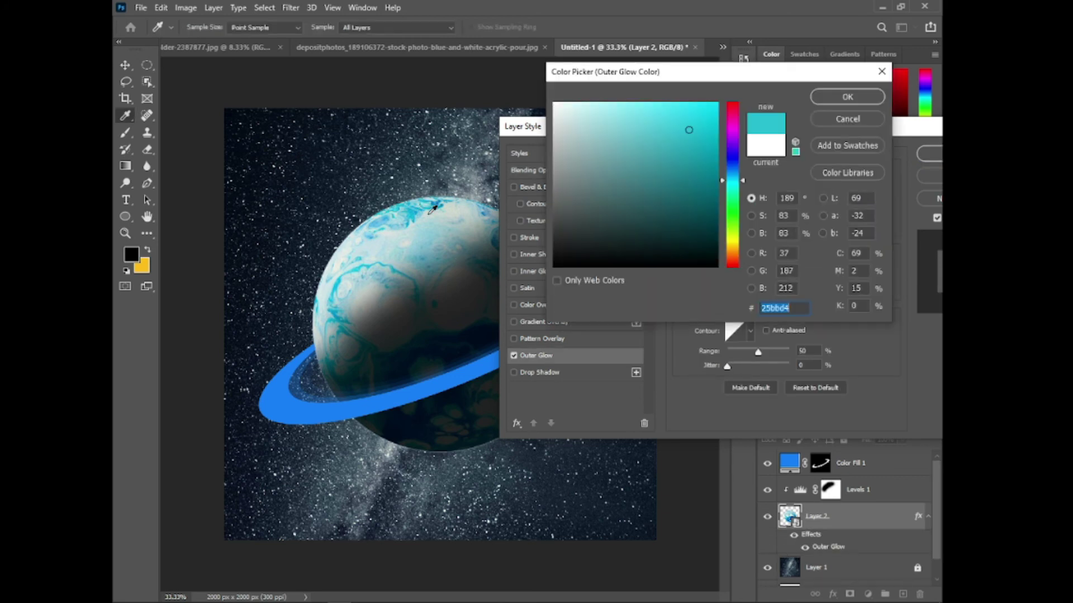
click(712, 106)
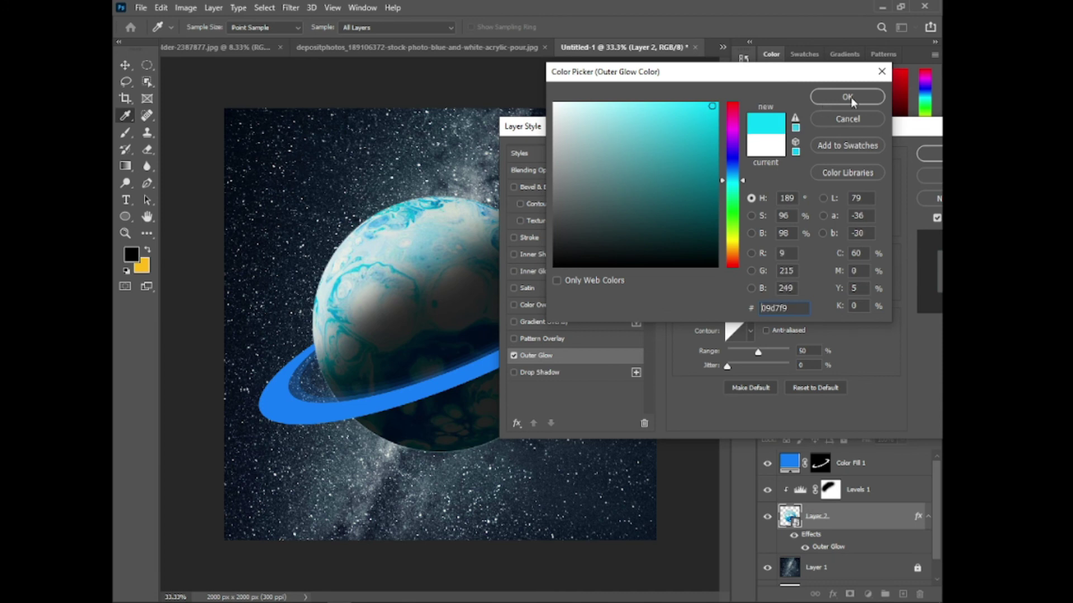
click(848, 97)
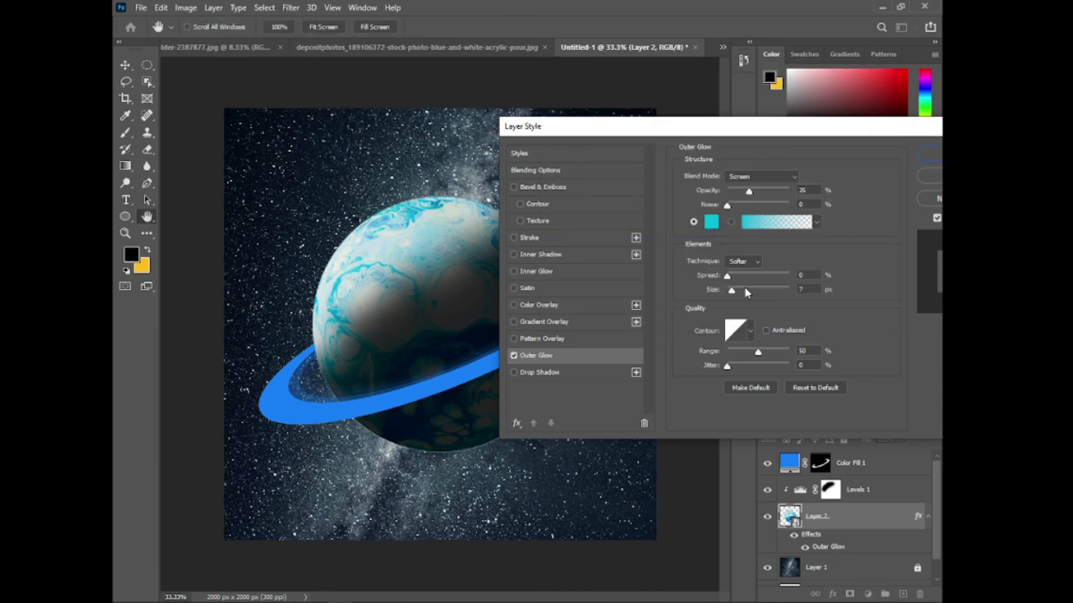
mouse_move(731, 291)
mouse_down()
mouse_move(733, 280)
mouse_move(735, 290)
mouse_up()
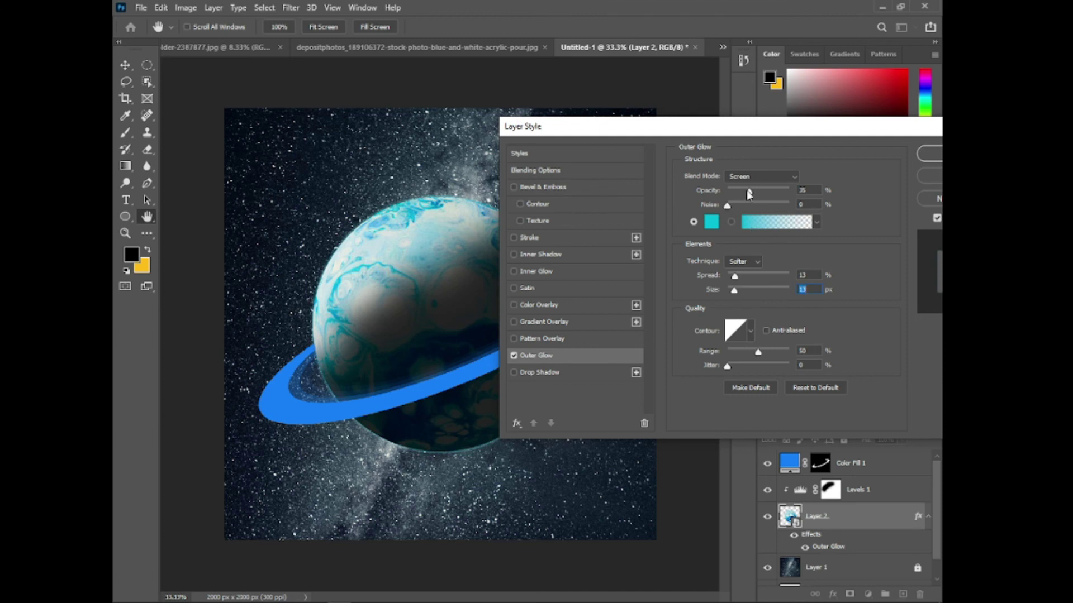
drag(749, 193, 734, 195)
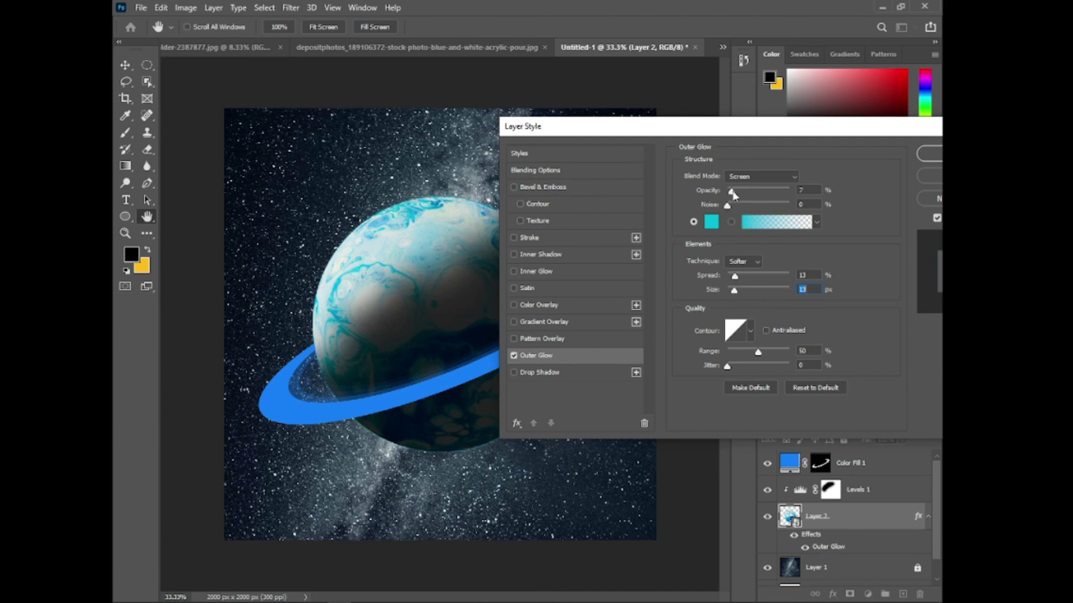
drag(615, 126, 469, 126)
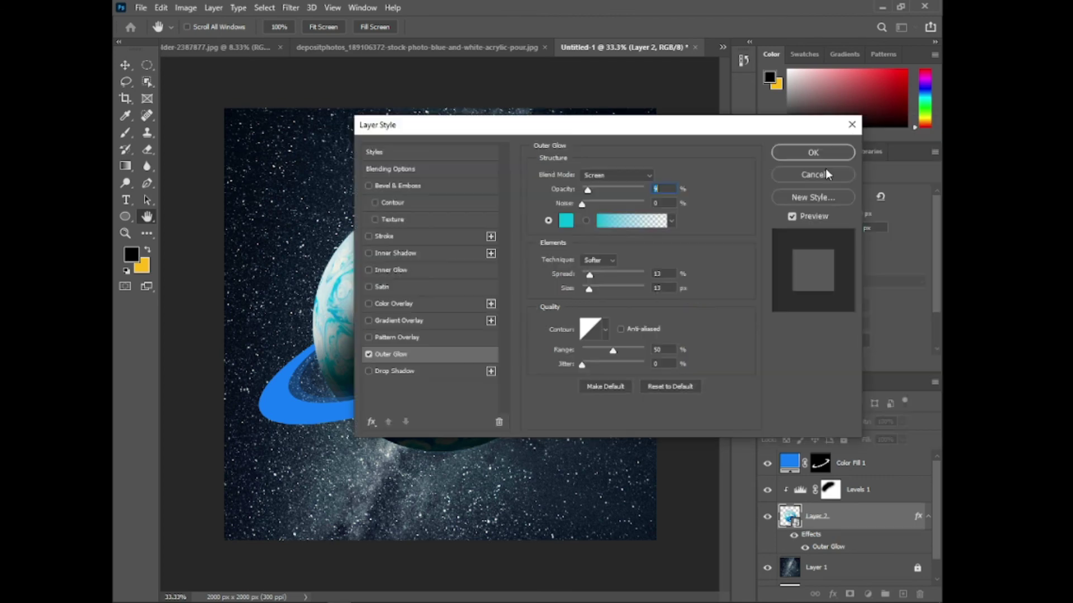
key(Return)
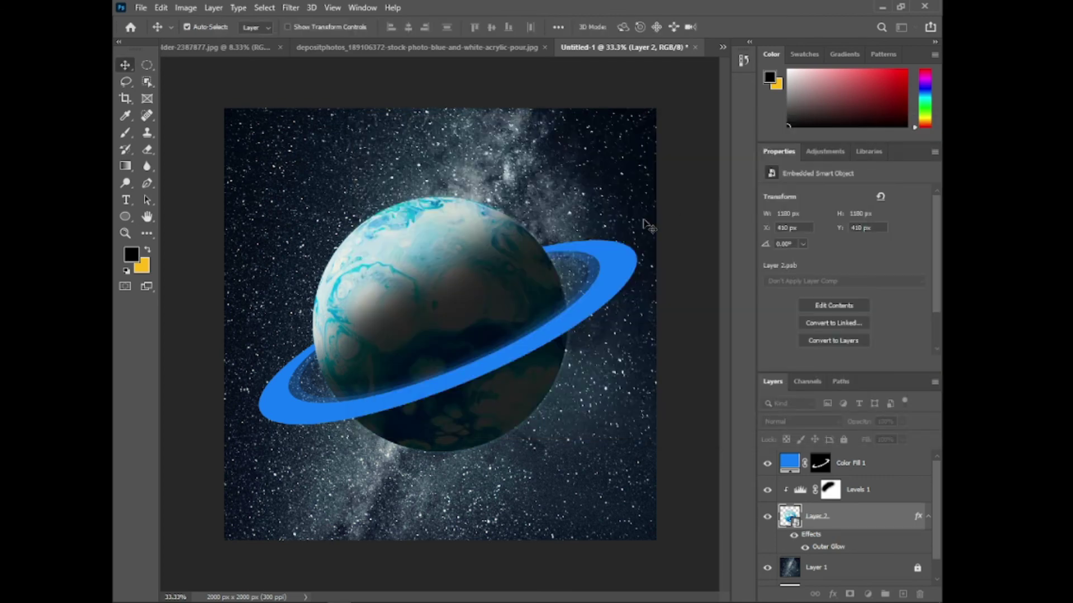